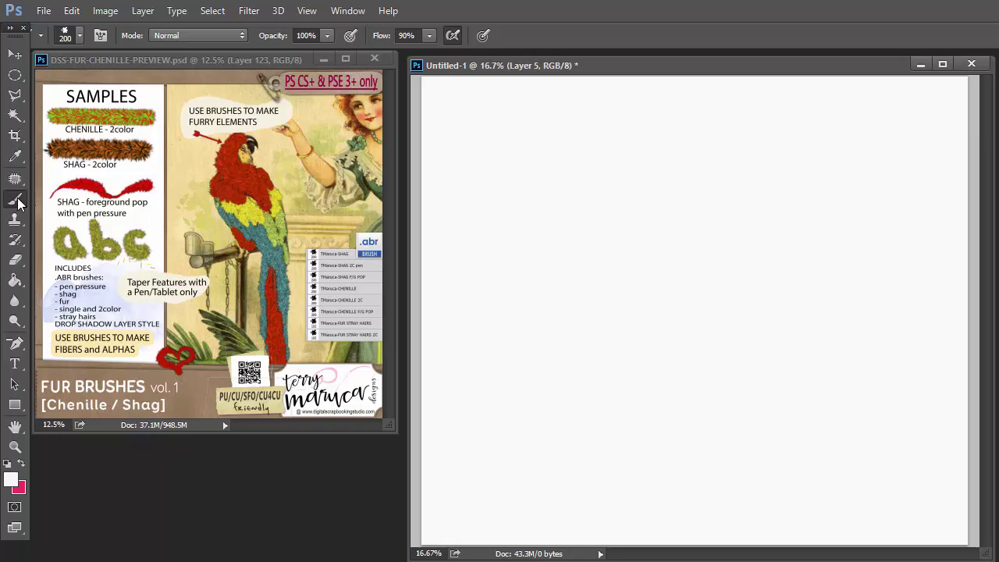
- Set a dark crimson foreground colour (H 344, S 76, B 56) and paint a stroke with the TMaruca-SHAG brush on the blank canvas
{"action": "left_click", "coordinate": [81, 35]}
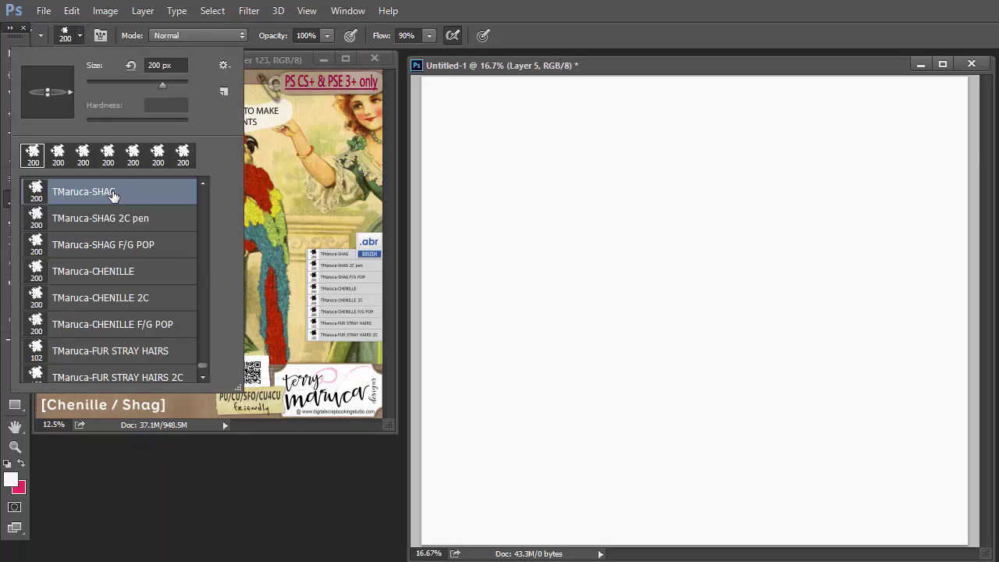
{"action": "left_click", "coordinate": [17, 486]}
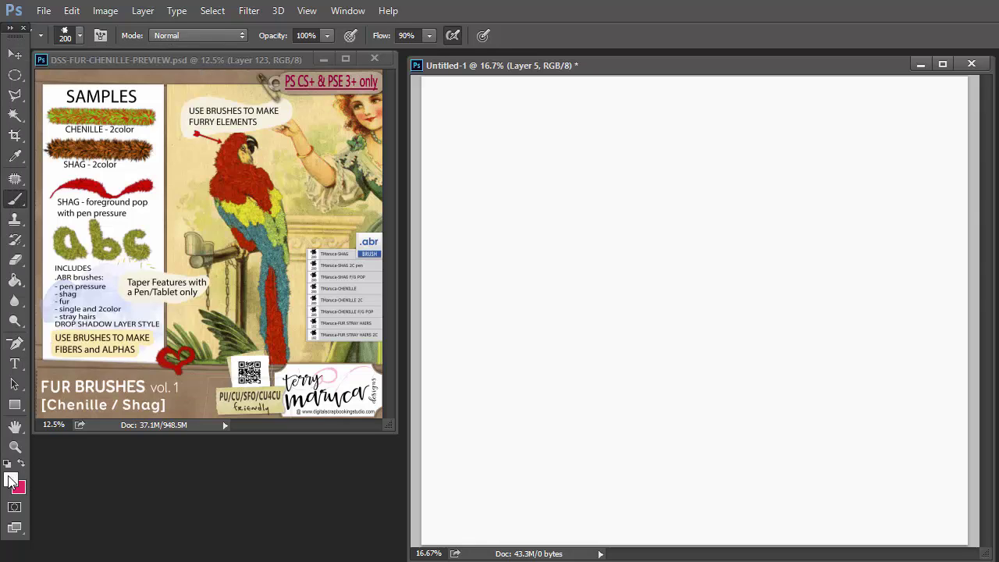
{"action": "left_click", "coordinate": [10, 481]}
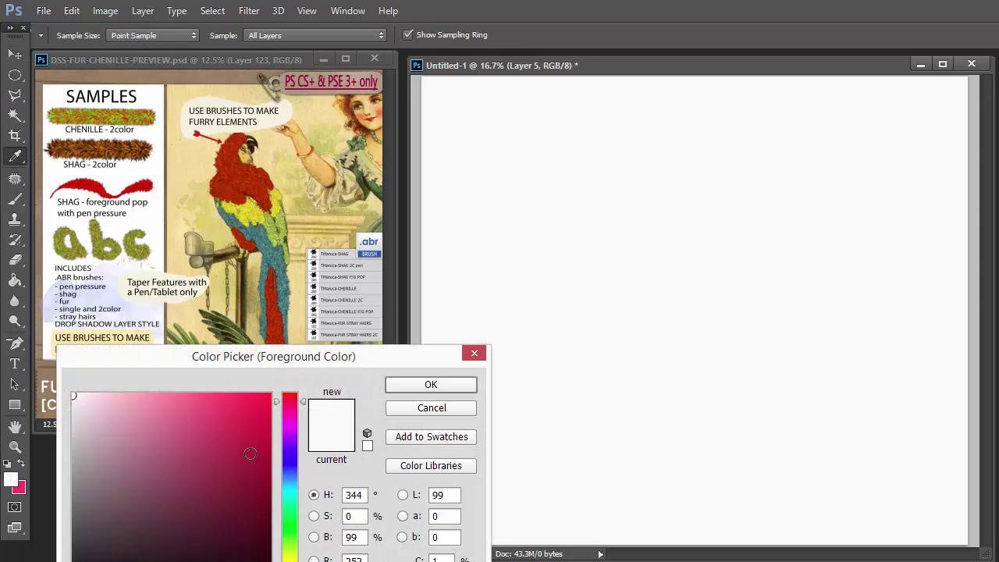
{"action": "left_click", "coordinate": [222, 492]}
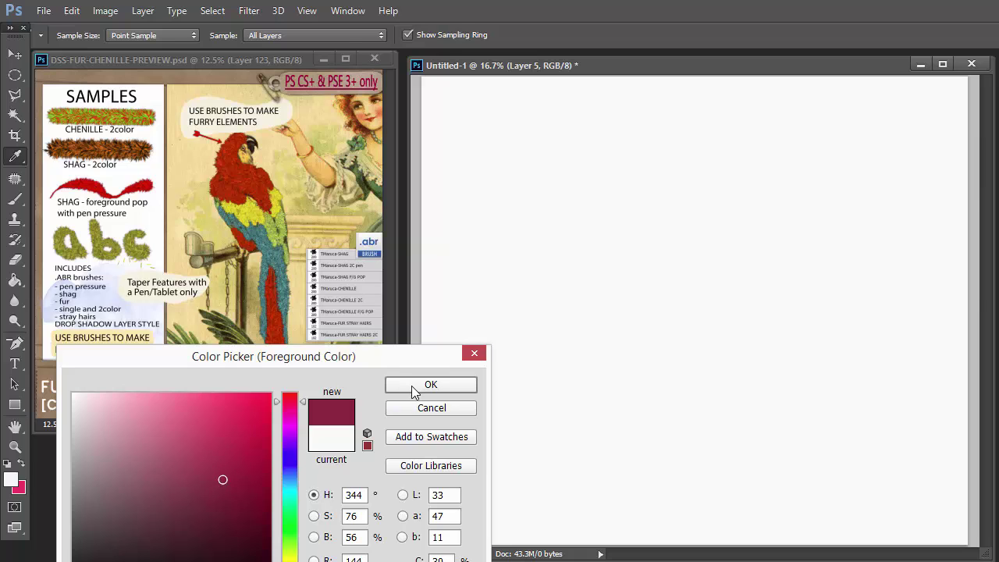
{"action": "left_click", "coordinate": [412, 386]}
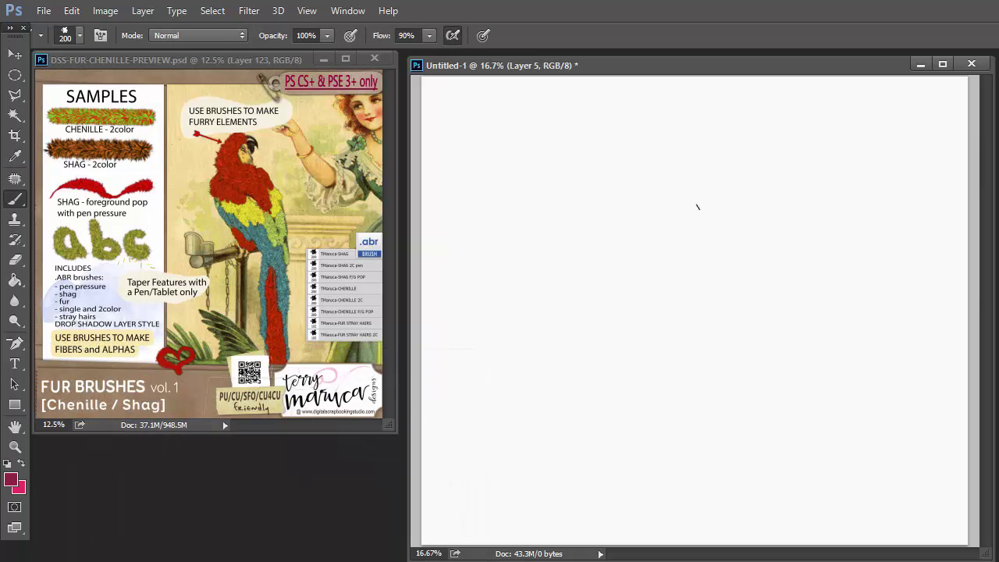
{"action": "mouse_move", "coordinate": [698, 207]}
{"action": "left_mouse_down"}
{"action": "mouse_move", "coordinate": [752, 175]}
{"action": "mouse_move", "coordinate": [776, 181]}
{"action": "mouse_move", "coordinate": [800, 226]}
{"action": "mouse_move", "coordinate": [789, 269]}
{"action": "mouse_move", "coordinate": [702, 369]}
{"action": "mouse_move", "coordinate": [672, 428]}
{"action": "mouse_move", "coordinate": [582, 315]}
{"action": "mouse_move", "coordinate": [551, 193]}
{"action": "mouse_move", "coordinate": [597, 153]}
{"action": "mouse_move", "coordinate": [646, 155]}
{"action": "mouse_move", "coordinate": [711, 200]}
{"action": "left_mouse_up"}
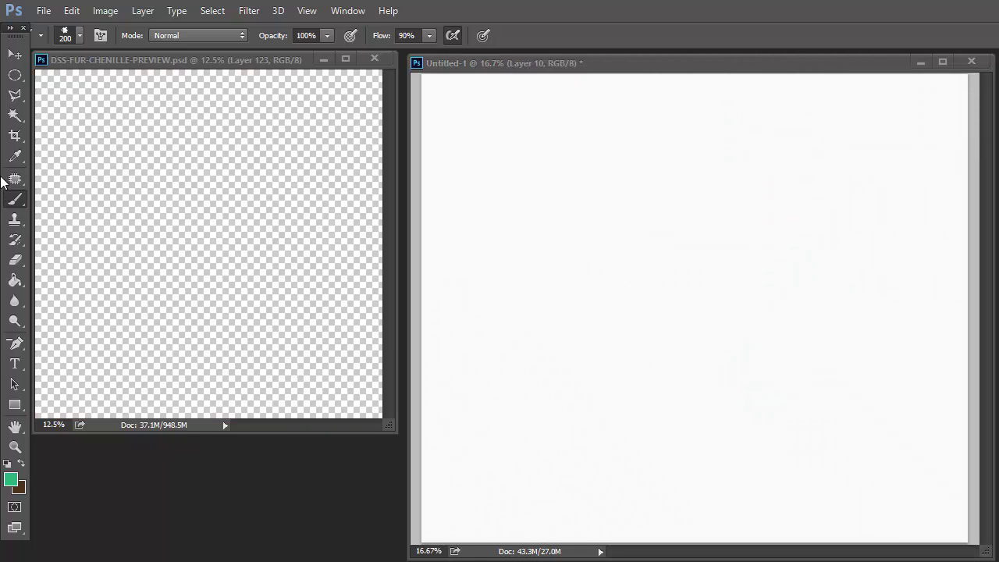
- Paint a green triangular tree outline with straight TMaruca-SHAG 2C pen strokes and fill it with a widening zigzag stroke
{"action": "left_click", "coordinate": [16, 202]}
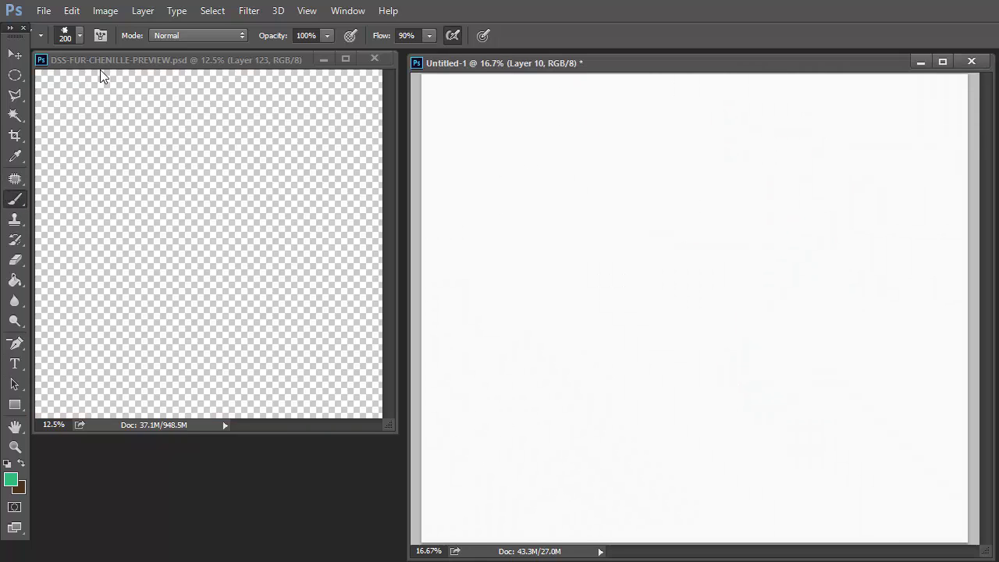
{"action": "left_click", "coordinate": [79, 35]}
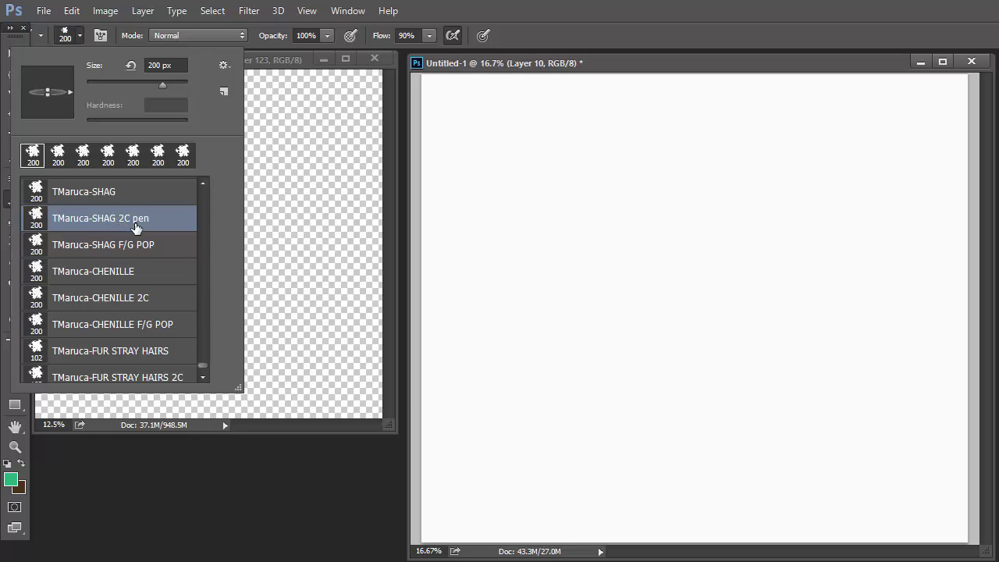
{"action": "left_click", "coordinate": [612, 69]}
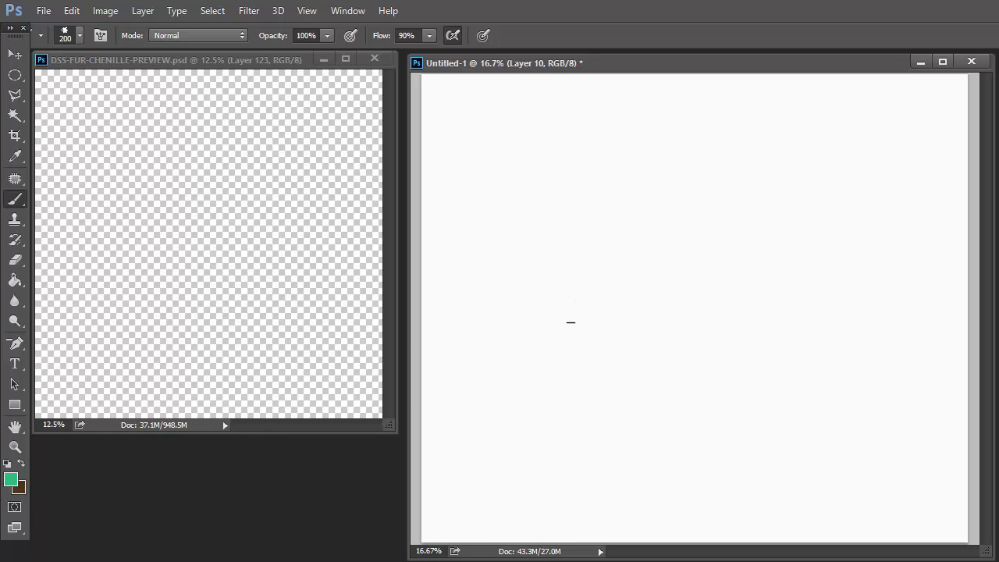
{"action": "left_click", "coordinate": [630, 356]}
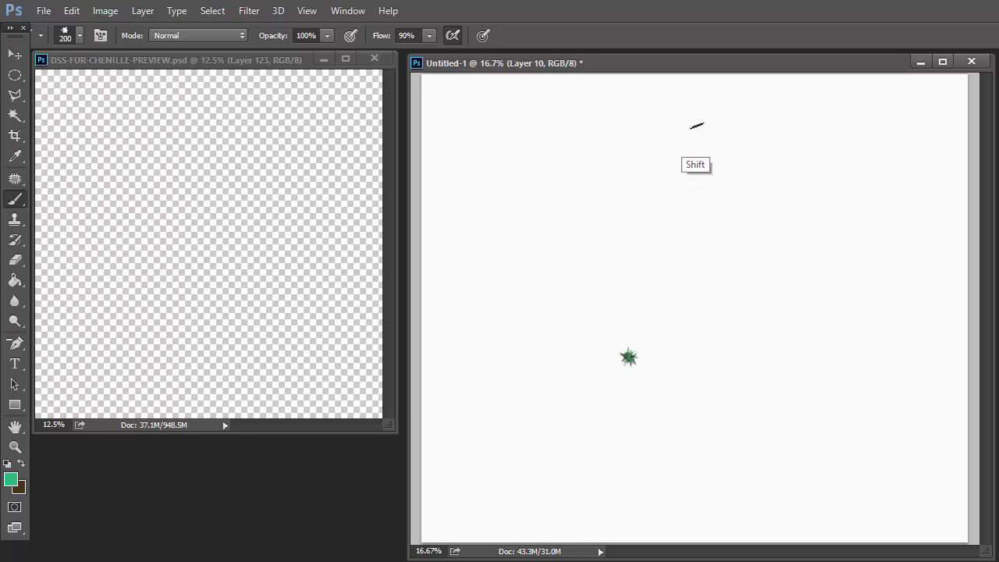
{"action": "left_click", "coordinate": [696, 125], "text": "shift"}
{"action": "left_click", "coordinate": [834, 363], "text": "shift"}
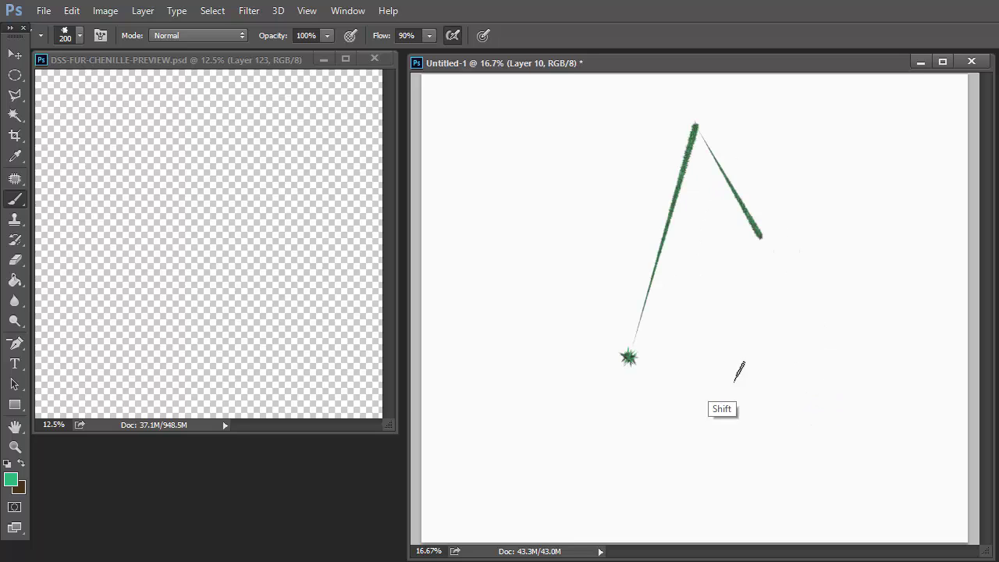
{"action": "left_click", "coordinate": [629, 359], "text": "shift"}
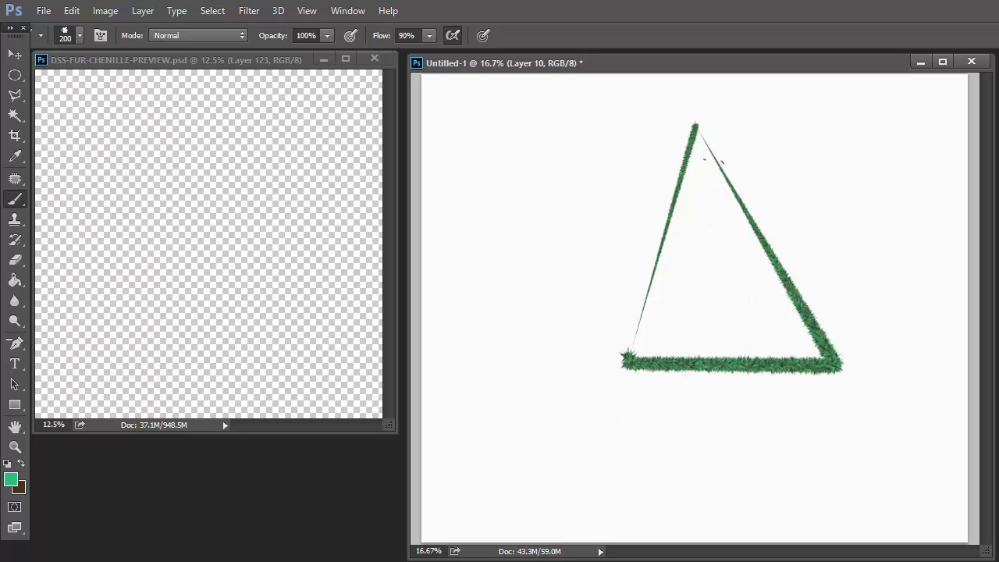
{"action": "mouse_move", "coordinate": [722, 162]}
{"action": "left_mouse_down"}
{"action": "mouse_move", "coordinate": [694, 170]}
{"action": "mouse_move", "coordinate": [709, 206]}
{"action": "mouse_move", "coordinate": [668, 233]}
{"action": "mouse_move", "coordinate": [742, 241]}
{"action": "mouse_move", "coordinate": [680, 277]}
{"action": "mouse_move", "coordinate": [762, 303]}
{"action": "mouse_move", "coordinate": [641, 320]}
{"action": "mouse_move", "coordinate": [613, 334]}
{"action": "mouse_move", "coordinate": [705, 331]}
{"action": "mouse_move", "coordinate": [801, 349]}
{"action": "mouse_move", "coordinate": [710, 355]}
{"action": "left_mouse_up"}
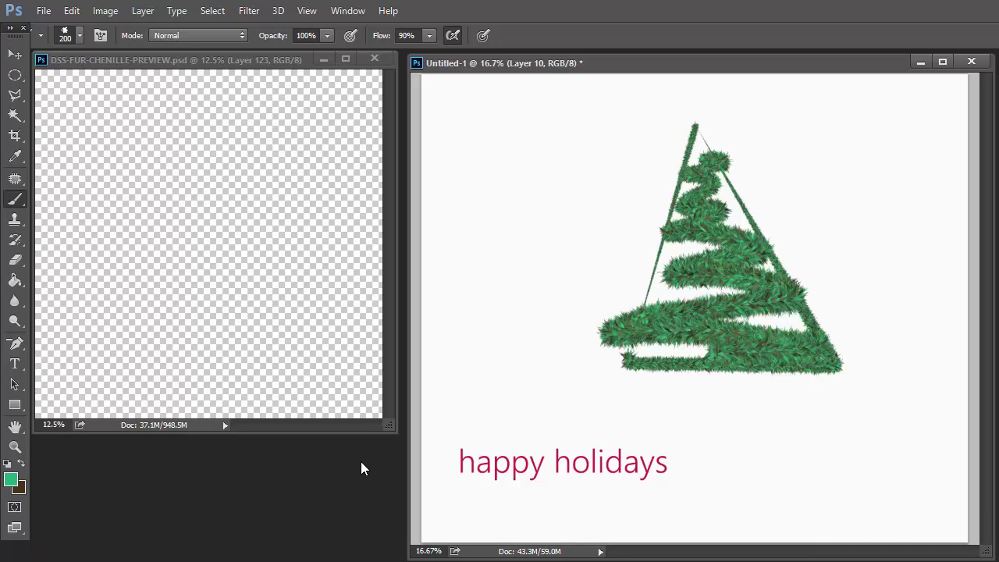
{"action": "left_click", "coordinate": [79, 35]}
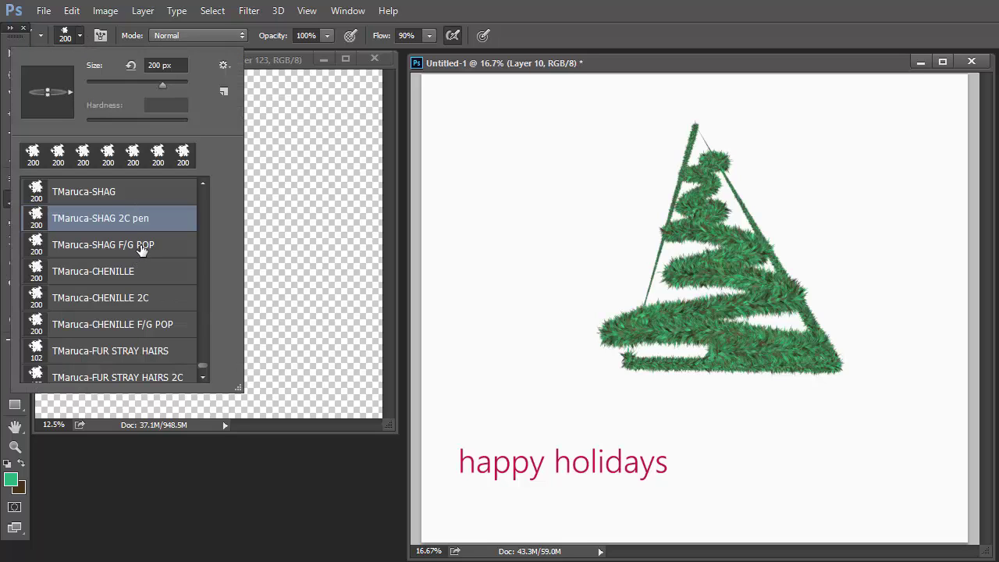
{"action": "left_click", "coordinate": [139, 247]}
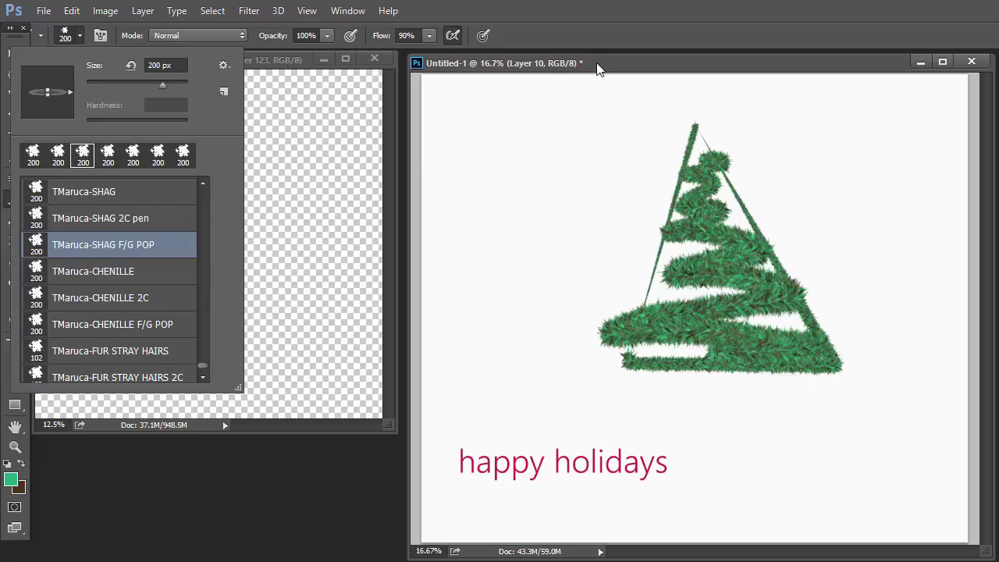
{"action": "left_click", "coordinate": [490, 123]}
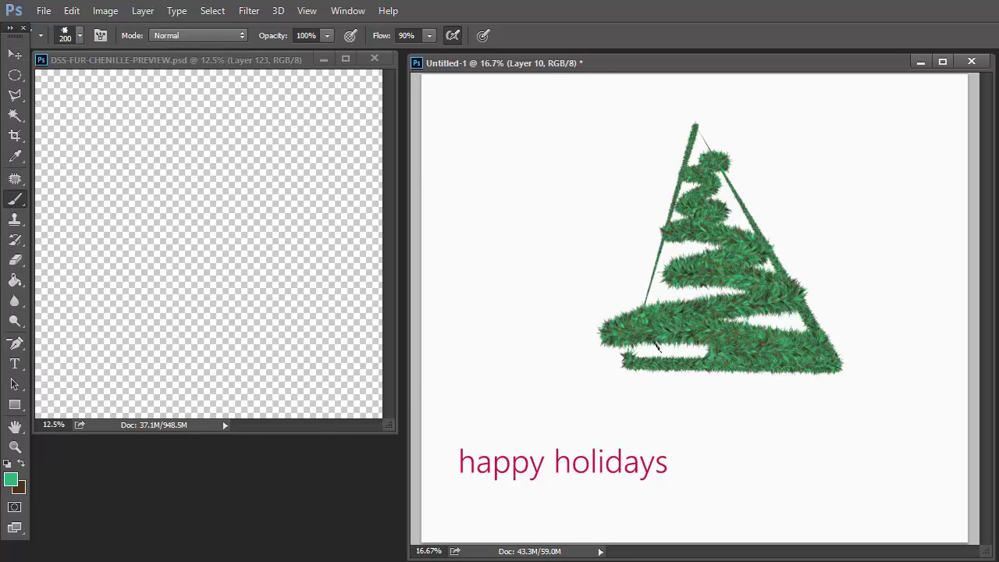
{"action": "mouse_move", "coordinate": [708, 372]}
{"action": "left_mouse_down"}
{"action": "mouse_move", "coordinate": [706, 390]}
{"action": "mouse_move", "coordinate": [745, 390]}
{"action": "mouse_move", "coordinate": [746, 375]}
{"action": "mouse_move", "coordinate": [713, 379]}
{"action": "left_mouse_up"}
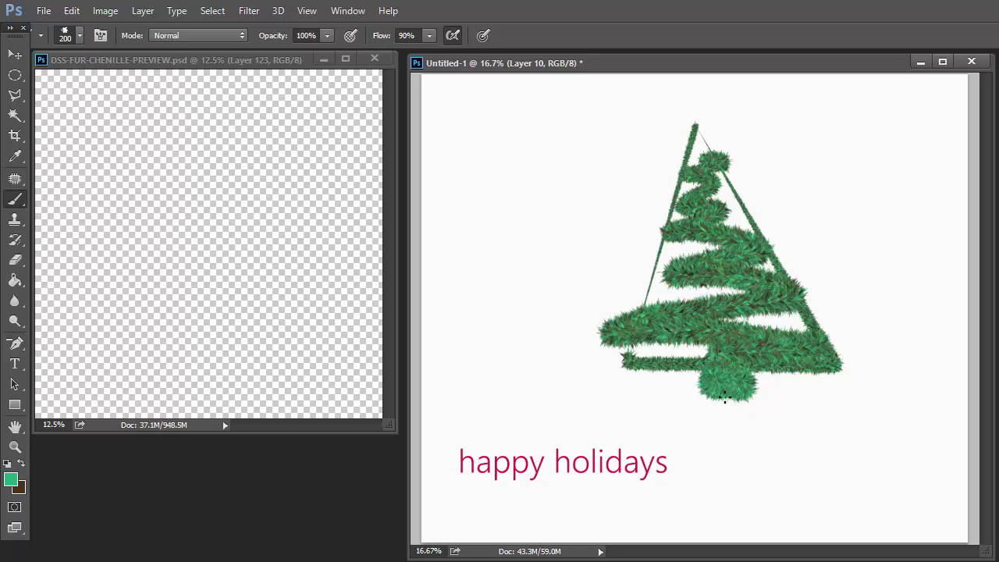
{"action": "key", "text": "ctrl+z"}
- Swap the foreground colour to brown and paint a short trunk under the tree with the TMaruca-SHAG brush
{"action": "key", "text": "x"}
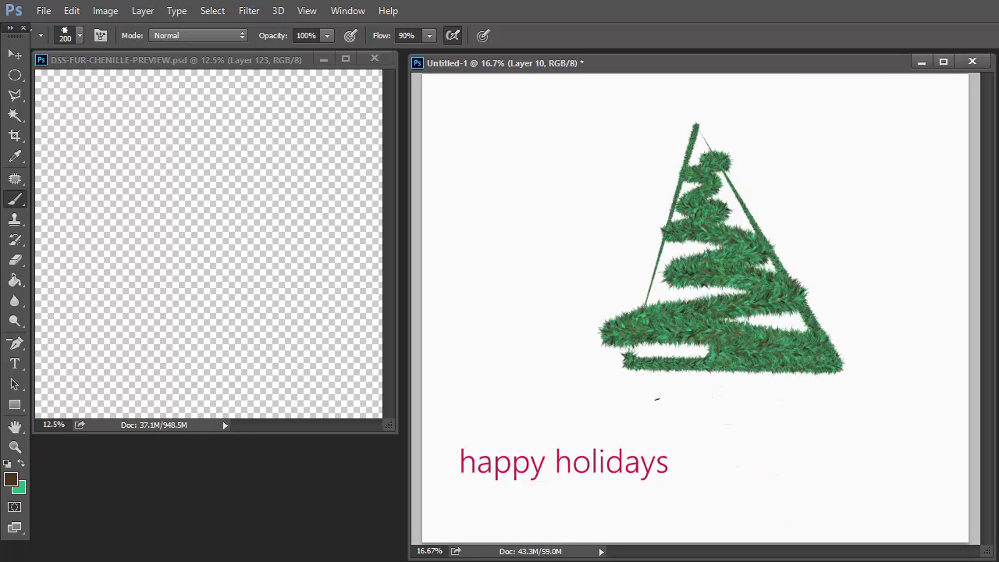
{"action": "mouse_move", "coordinate": [707, 377]}
{"action": "left_mouse_down"}
{"action": "mouse_move", "coordinate": [745, 376]}
{"action": "mouse_move", "coordinate": [726, 387]}
{"action": "left_mouse_up"}
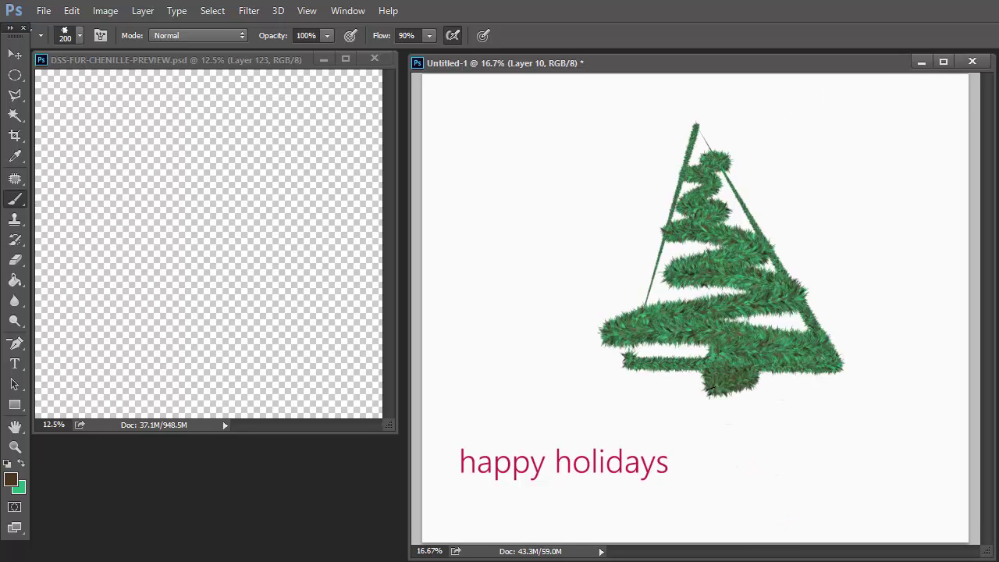
{"action": "key", "text": "ctrl+alt+z"}
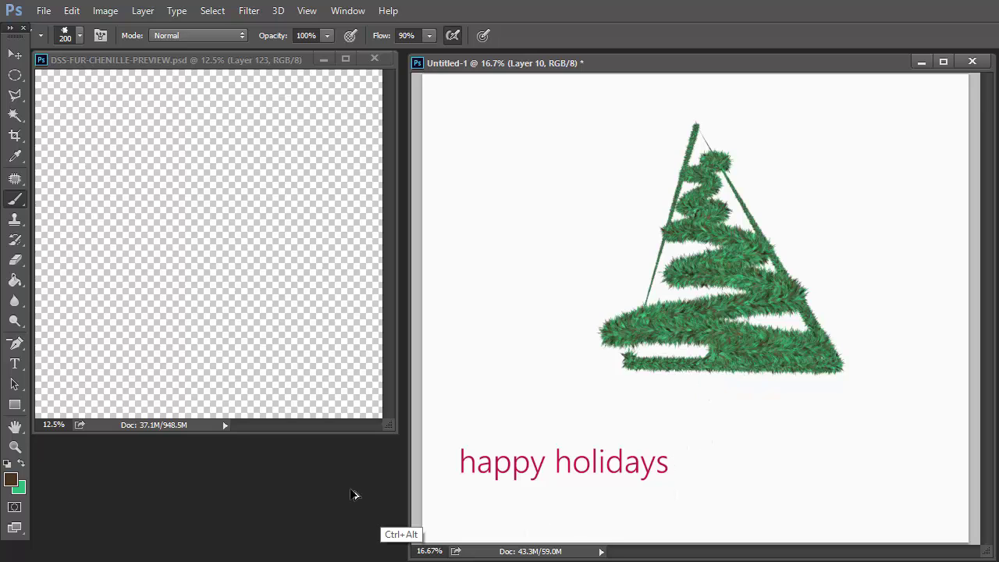
{"action": "left_click", "coordinate": [80, 35]}
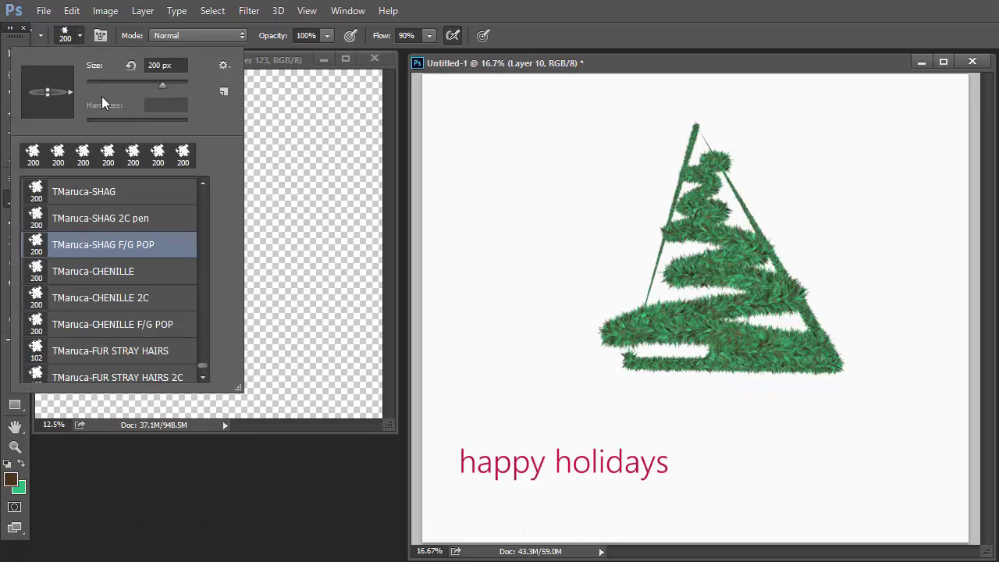
{"action": "left_click", "coordinate": [121, 196]}
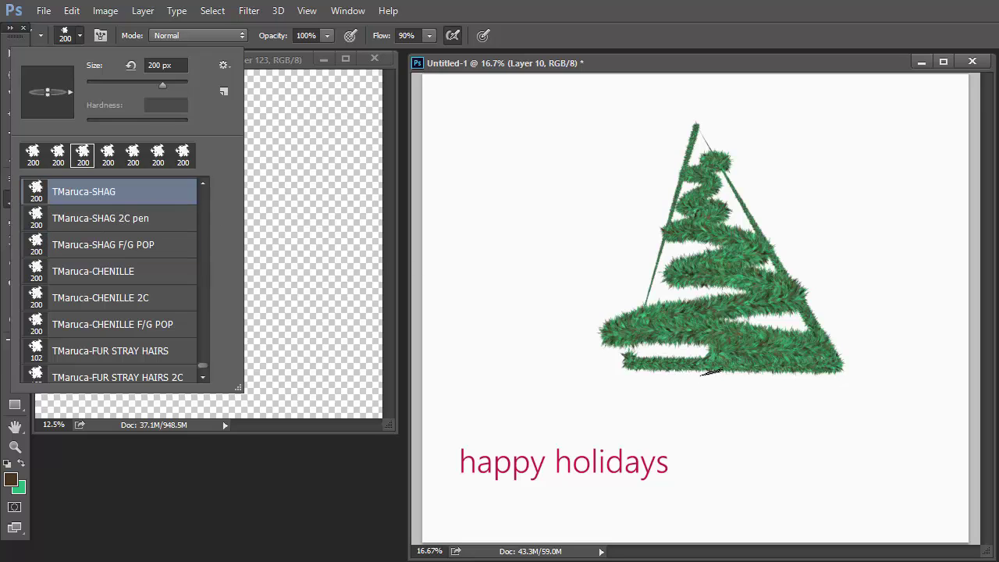
{"action": "left_click", "coordinate": [712, 373]}
{"action": "left_click_drag", "start_coordinate": [712, 375], "coordinate": [741, 375]}
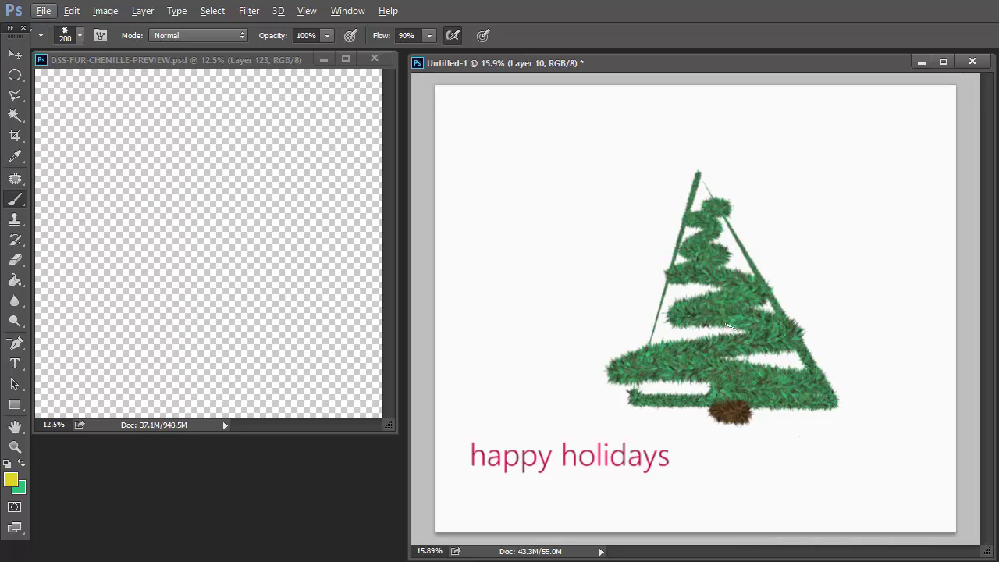
- Paint a small yellow star on top of the tree and close the red heart image cgd_terrychenillebrush2.png
{"action": "mouse_move", "coordinate": [678, 175]}
{"action": "left_mouse_down"}
{"action": "mouse_move", "coordinate": [699, 147]}
{"action": "mouse_move", "coordinate": [712, 170]}
{"action": "mouse_move", "coordinate": [680, 159]}
{"action": "mouse_move", "coordinate": [724, 166]}
{"action": "mouse_move", "coordinate": [685, 175]}
{"action": "left_mouse_up"}
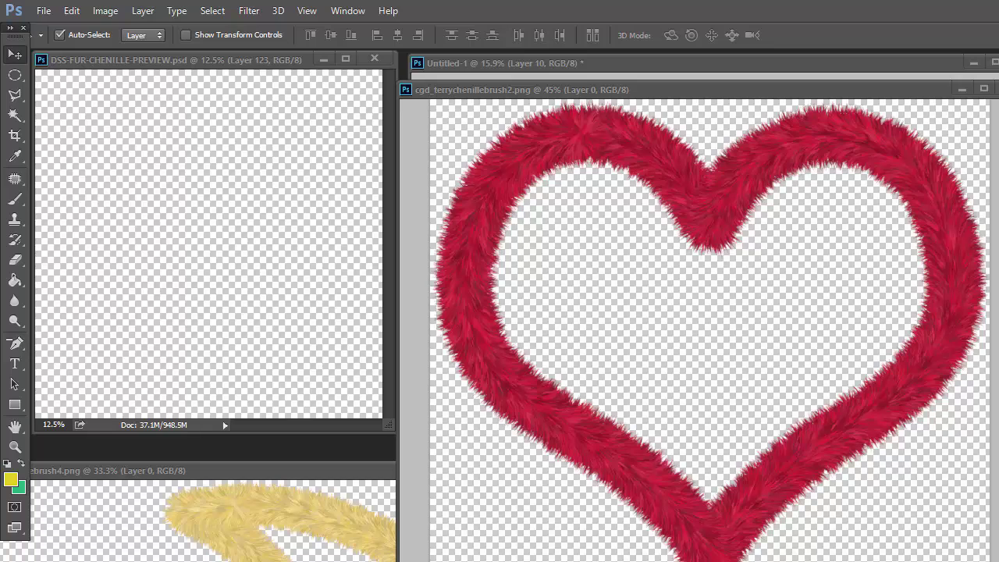
{"action": "key", "text": "ctrl+w"}
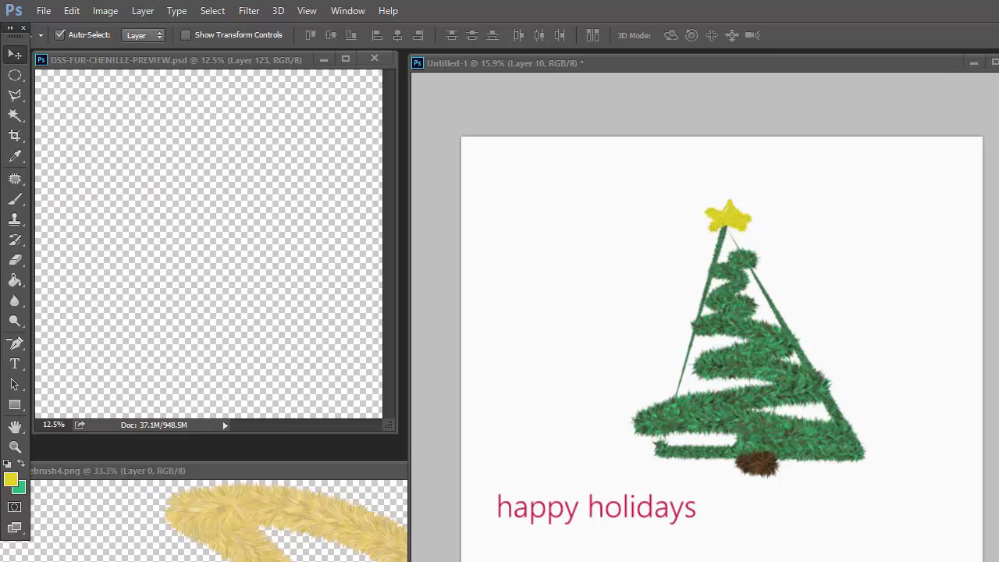
- Choose the TMaruca-FUR STRAY HAIRS brush at 102 px for the Brush tool
{"action": "left_click", "coordinate": [22, 200]}
{"action": "left_click", "coordinate": [80, 35]}
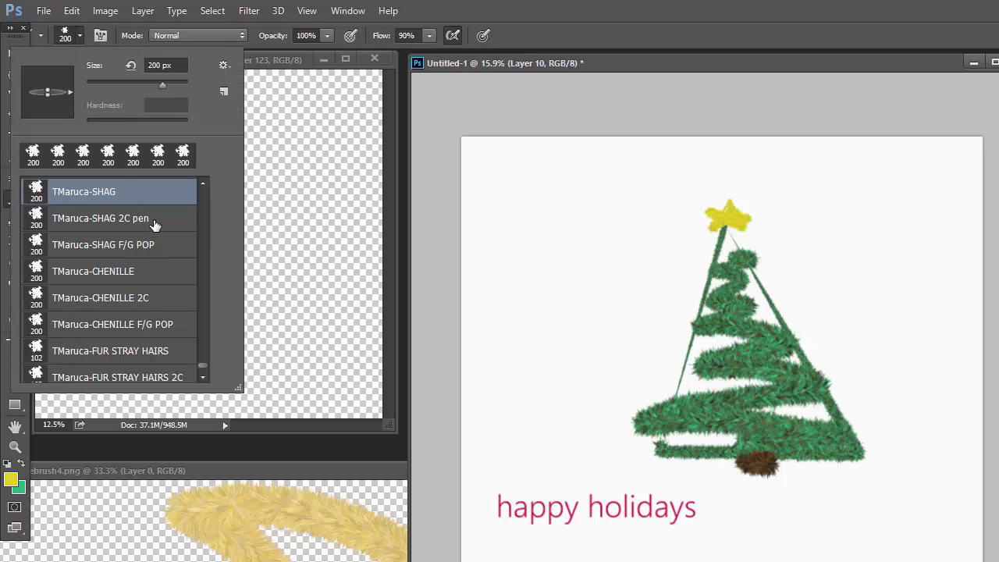
{"action": "left_click", "coordinate": [165, 354]}
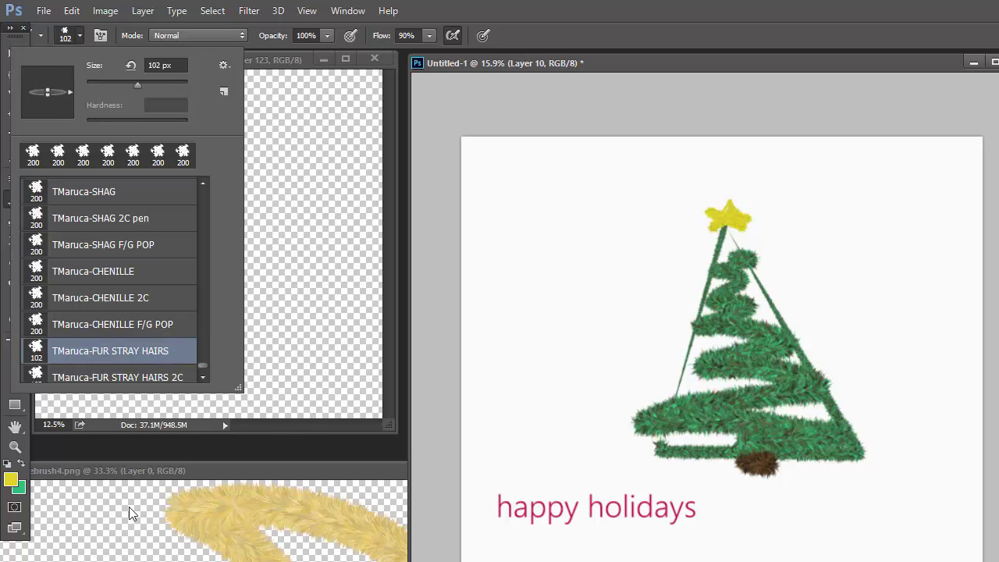
{"action": "left_click", "coordinate": [219, 461]}
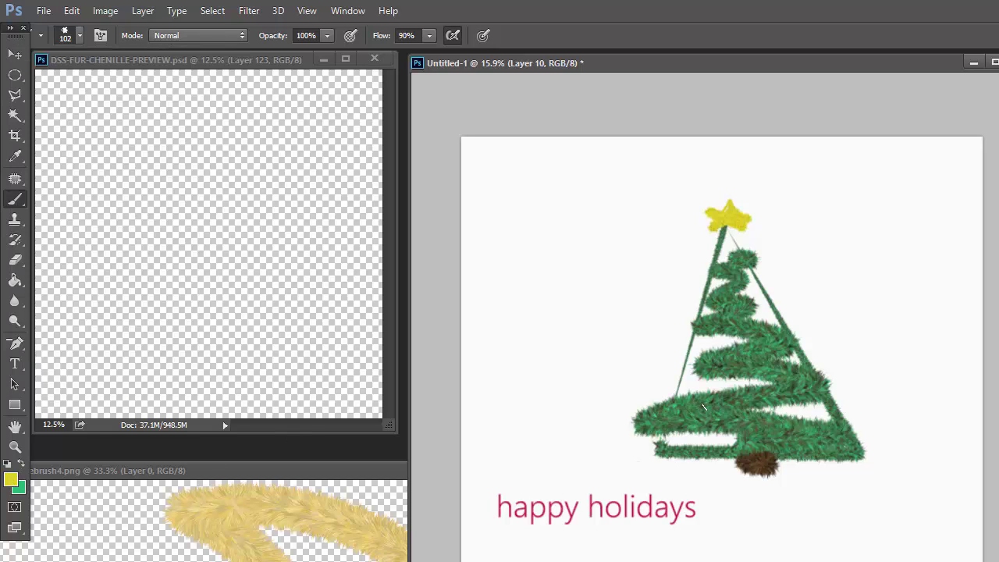
- Sample a muted green from the tree's fur as the foreground colour
{"action": "left_click", "coordinate": [10, 480]}
{"action": "left_click", "coordinate": [709, 418]}
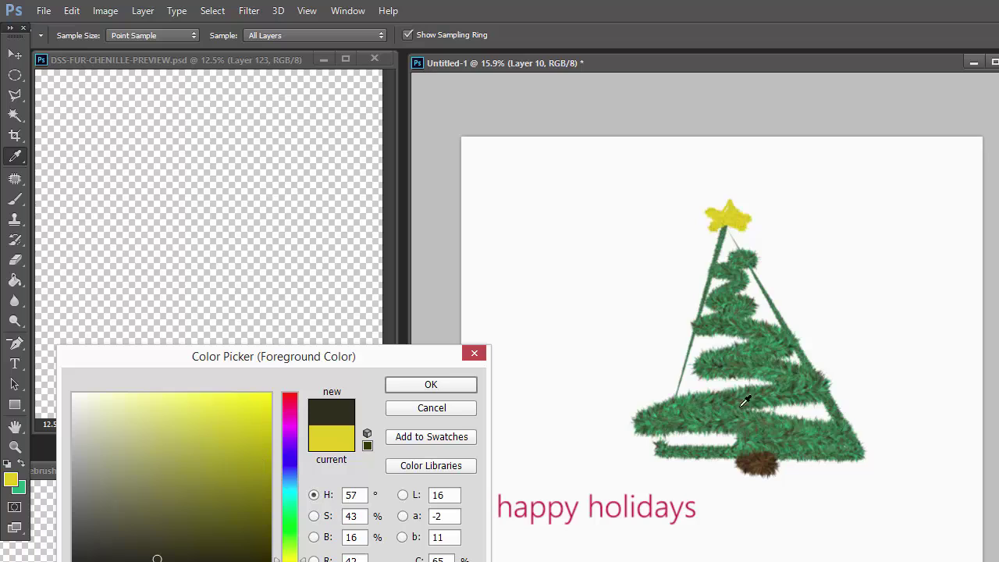
{"action": "left_click", "coordinate": [708, 393]}
{"action": "left_click", "coordinate": [436, 383]}
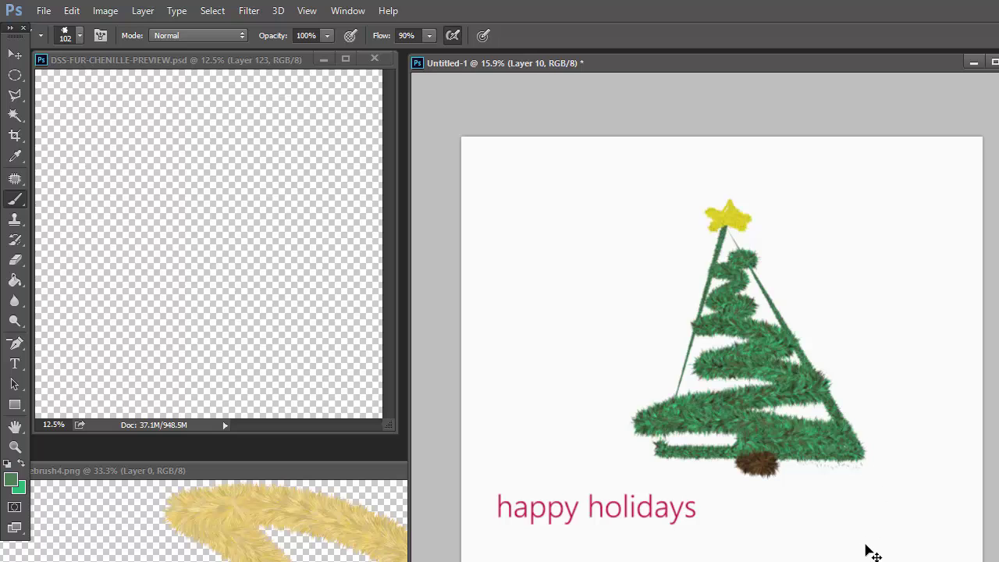
{"action": "key", "text": "ctrl+plus"}
{"action": "key", "text": "ctrl+plus"}
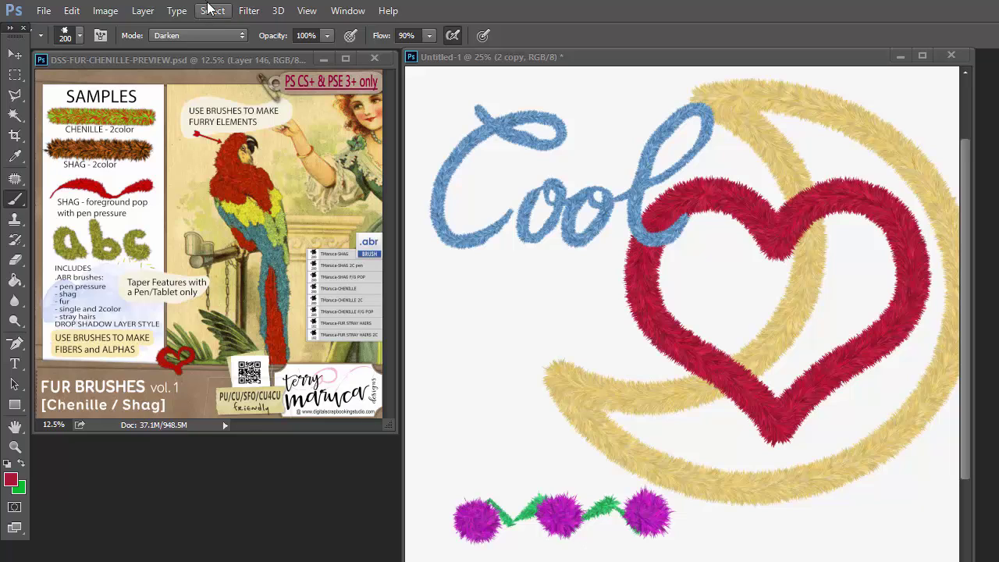
- Set the brush blending mode to Normal and paint two crossing red fur strokes inside the heart
{"action": "left_click", "coordinate": [245, 36]}
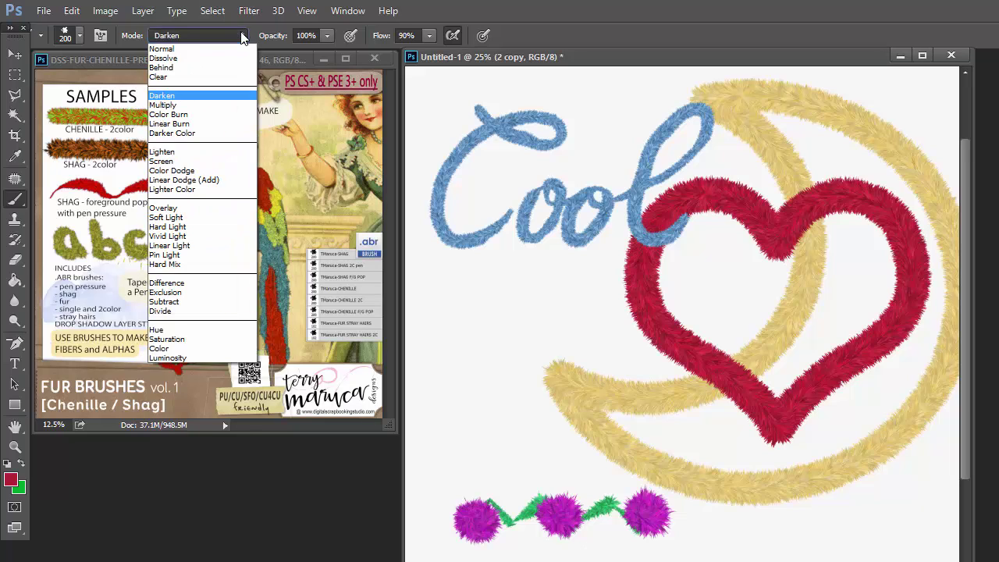
{"action": "left_click", "coordinate": [200, 48]}
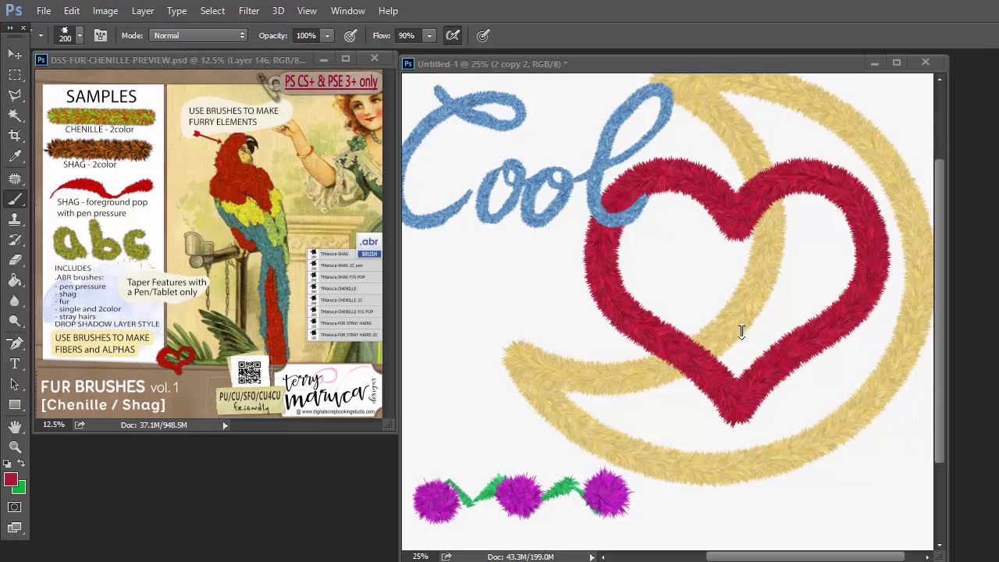
{"action": "left_click_drag", "start_coordinate": [727, 338], "coordinate": [820, 243]}
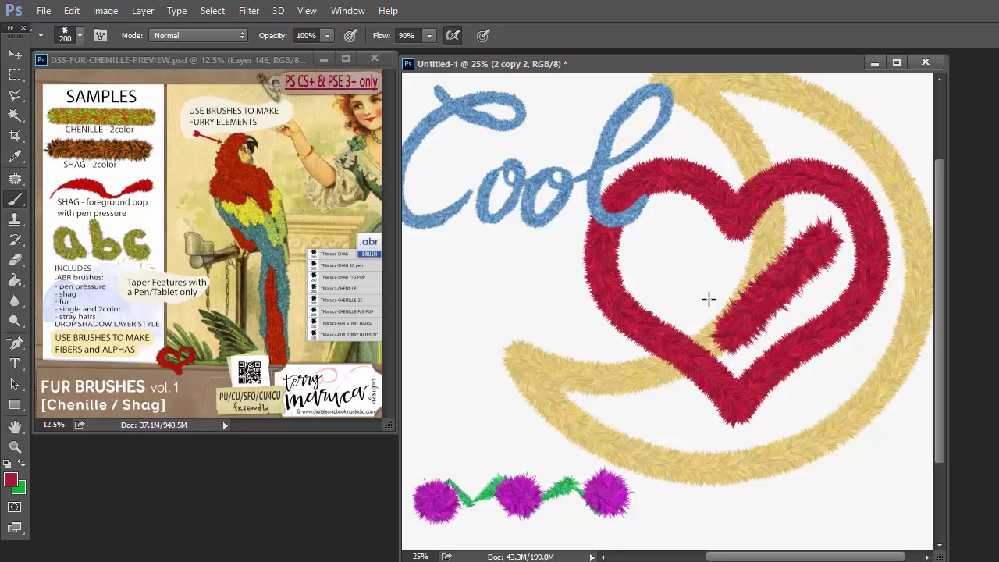
{"action": "mouse_move", "coordinate": [695, 287]}
{"action": "left_mouse_down"}
{"action": "mouse_move", "coordinate": [748, 312]}
{"action": "mouse_move", "coordinate": [808, 369]}
{"action": "left_mouse_up"}
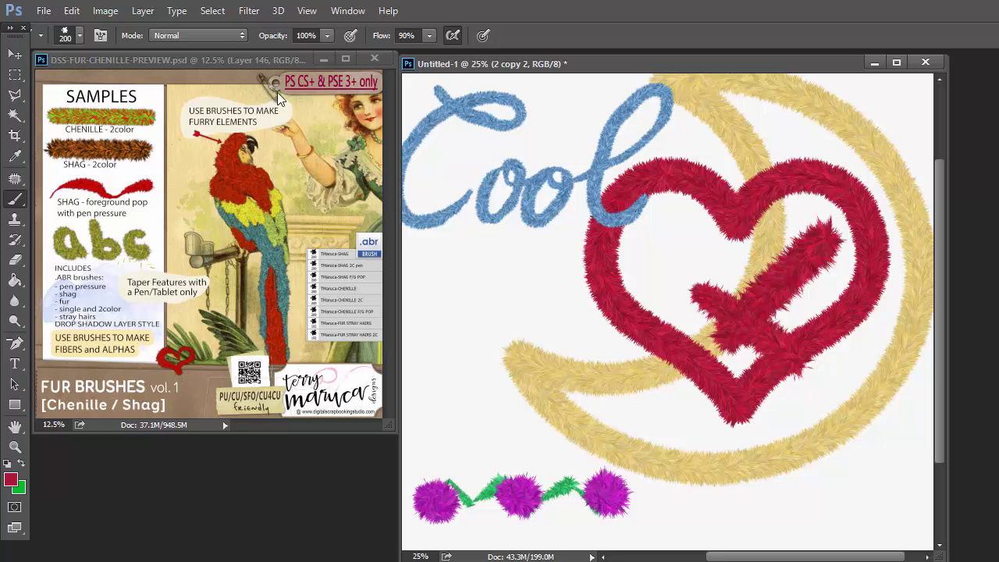
- Paint one diagonal red fur stroke inside the heart in Darken mode and another above it in Lighten mode
{"action": "left_click", "coordinate": [243, 32]}
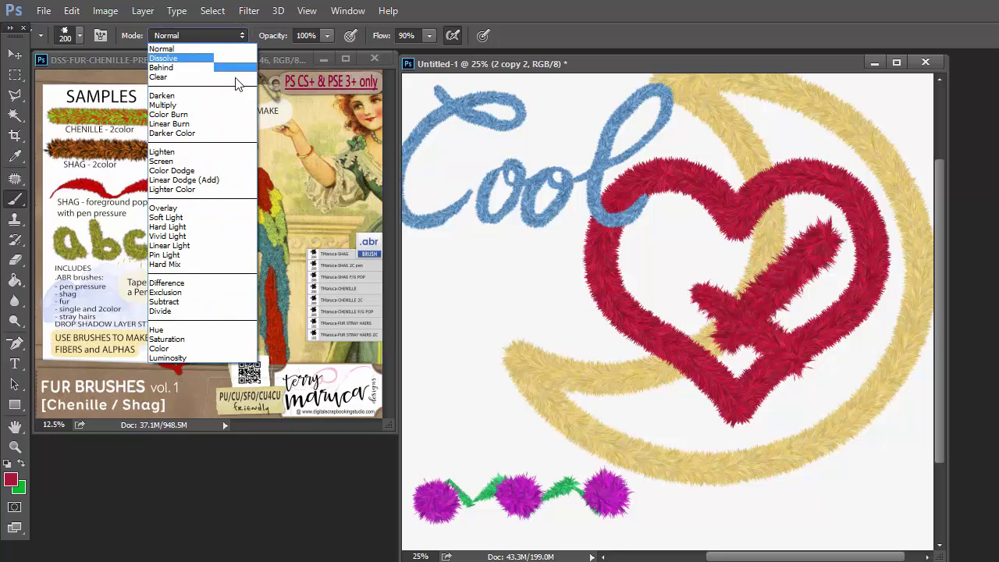
{"action": "left_click", "coordinate": [232, 96]}
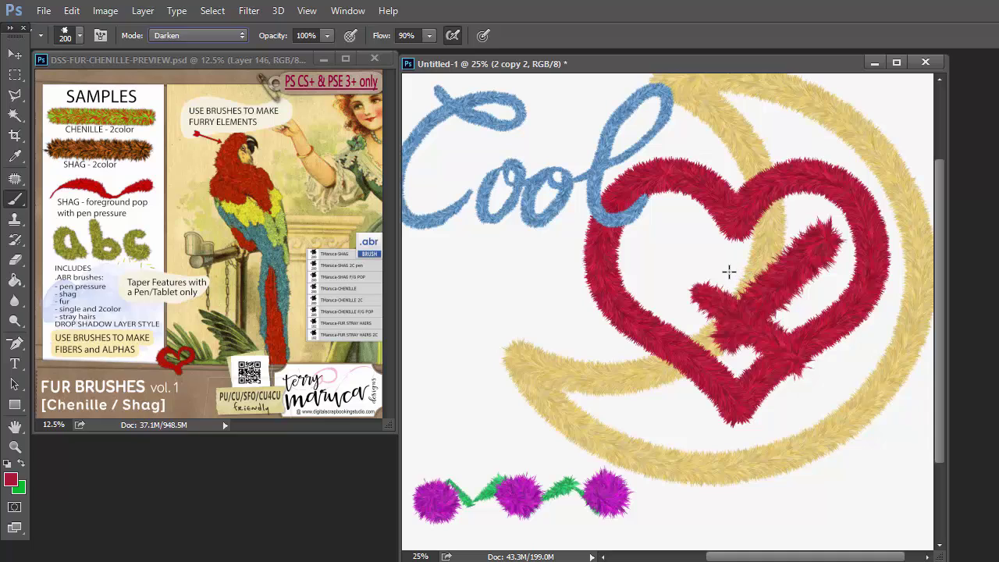
{"action": "left_click_drag", "start_coordinate": [739, 272], "coordinate": [829, 324]}
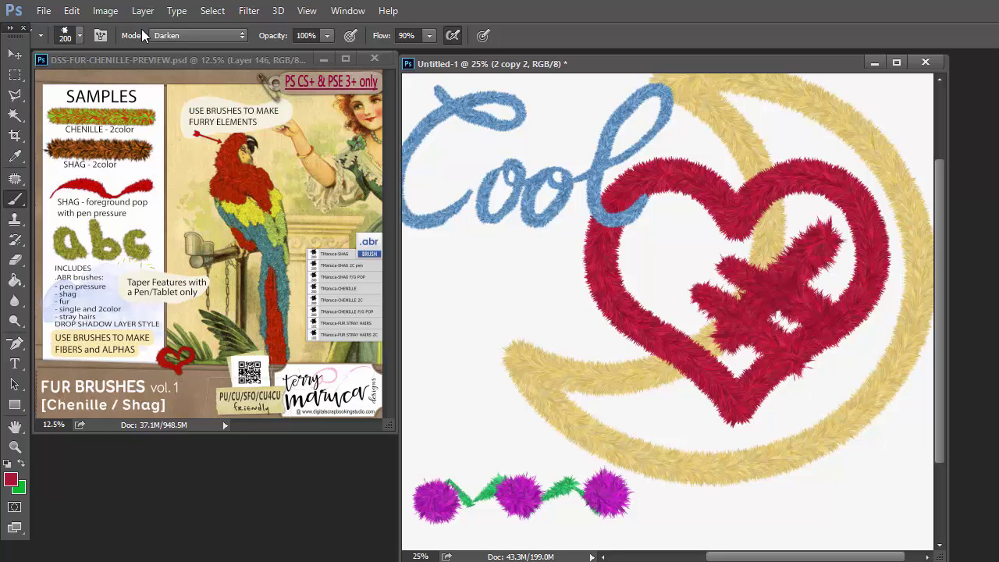
{"action": "left_click", "coordinate": [242, 35]}
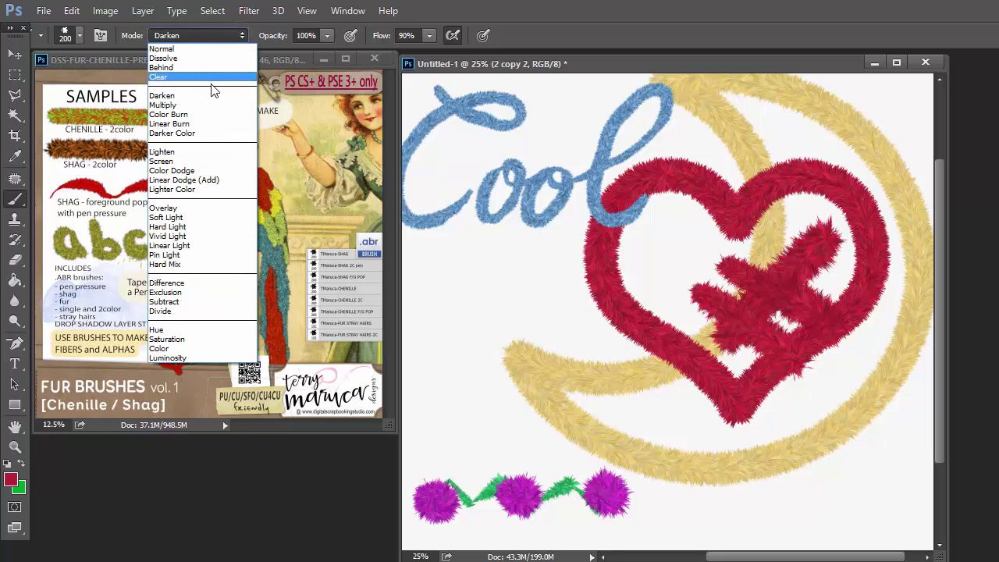
{"action": "left_click", "coordinate": [226, 152]}
{"action": "mouse_move", "coordinate": [756, 236]}
{"action": "left_mouse_down"}
{"action": "mouse_move", "coordinate": [865, 287]}
{"action": "mouse_move", "coordinate": [845, 282]}
{"action": "left_mouse_up"}
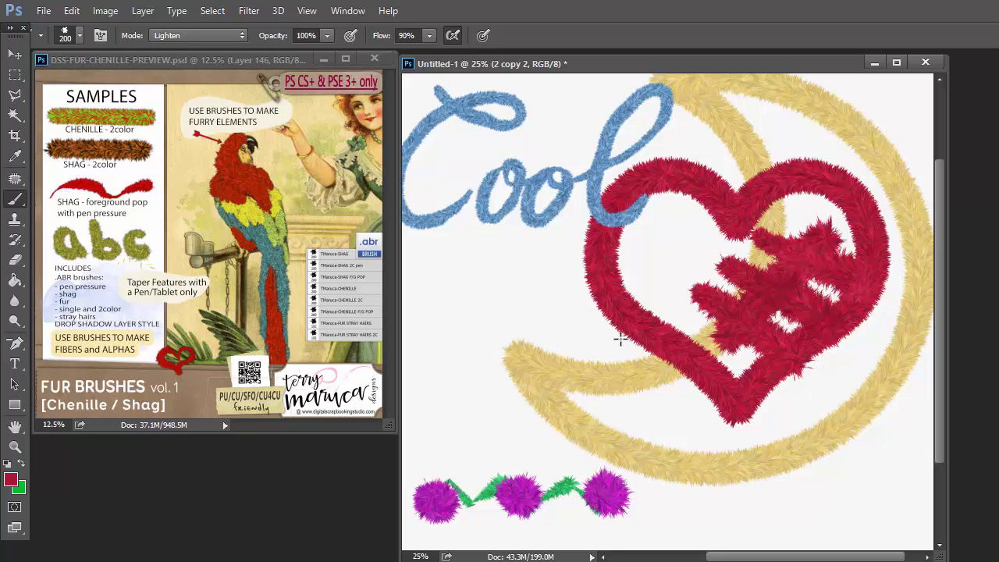
- Set the brush blending mode to Multiply and paint a diagonal red fur stroke across the existing strokes inside the heart
{"action": "left_click", "coordinate": [243, 35]}
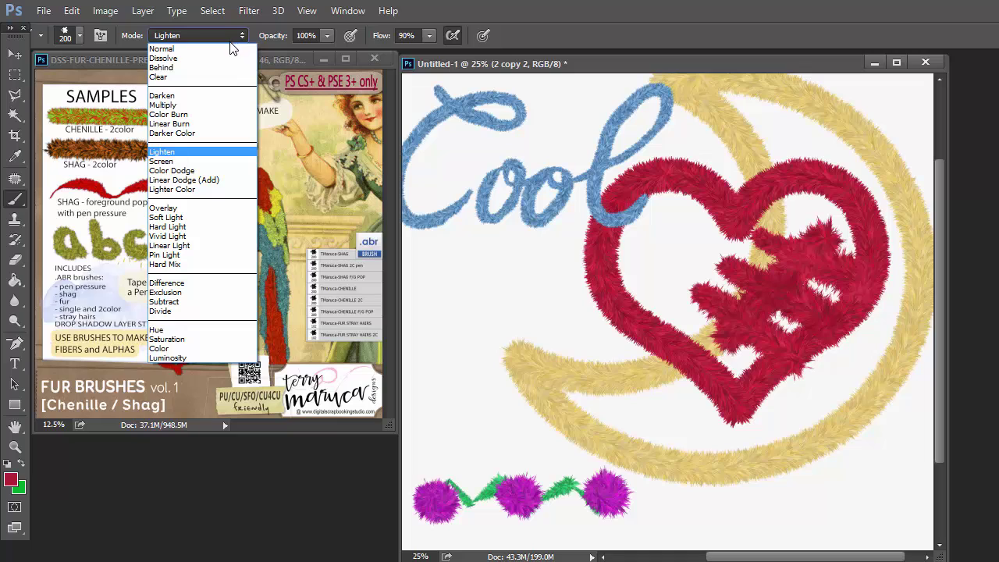
{"action": "left_click", "coordinate": [220, 104]}
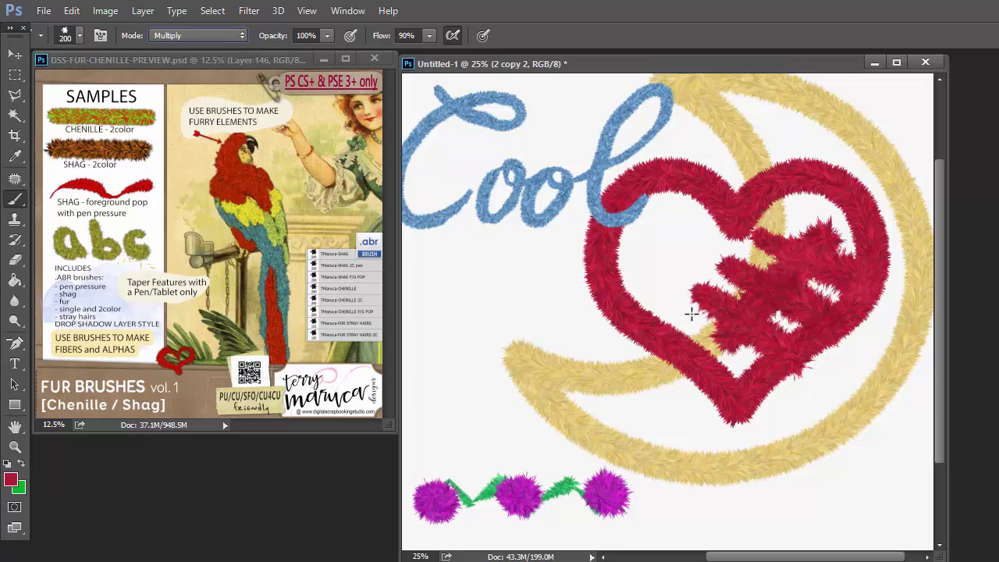
{"action": "mouse_move", "coordinate": [683, 315]}
{"action": "left_mouse_down"}
{"action": "mouse_move", "coordinate": [749, 270]}
{"action": "mouse_move", "coordinate": [805, 206]}
{"action": "left_mouse_up"}
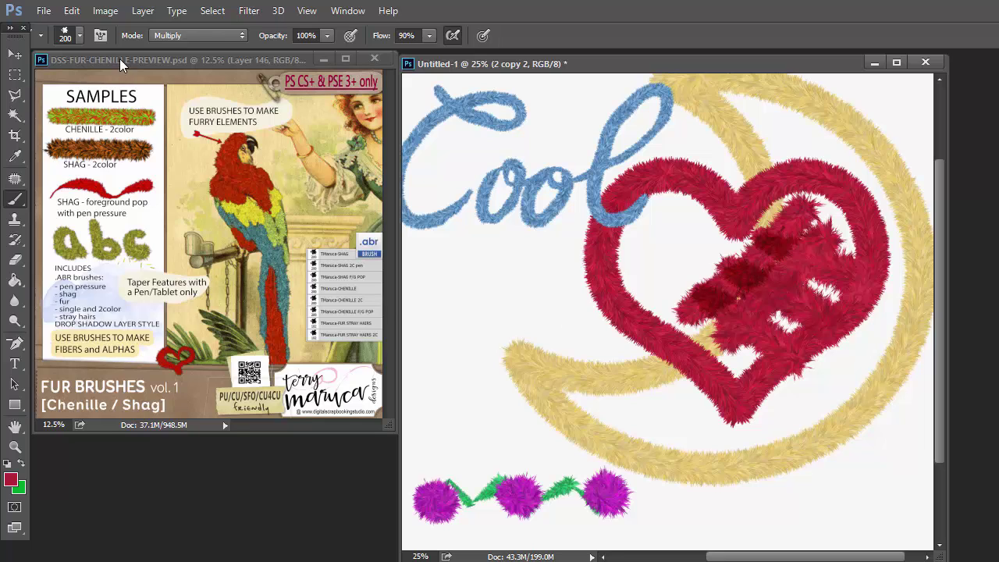
- Set the brush blending mode to Normal and fill the right half of the heart with red fur
{"action": "left_click", "coordinate": [242, 35]}
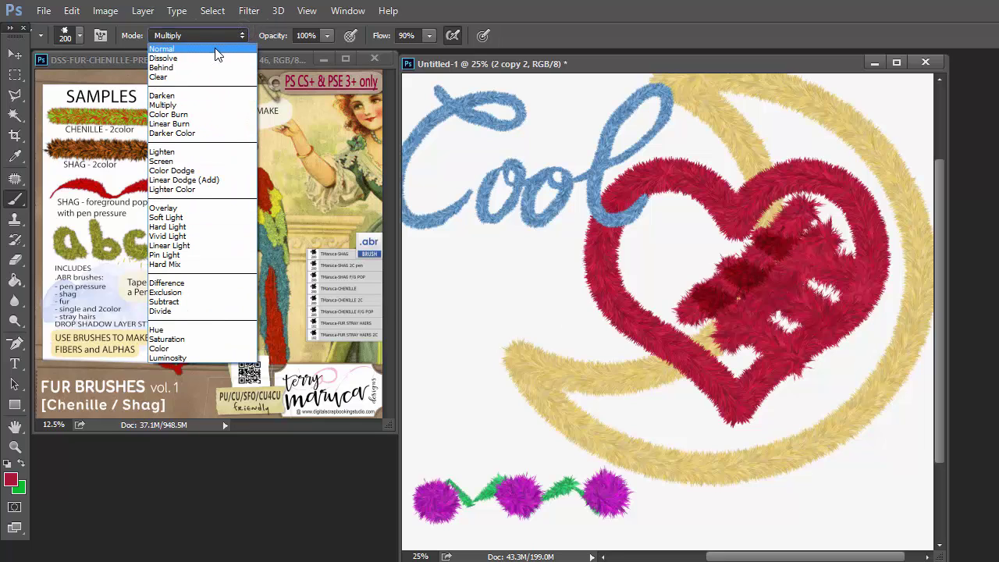
{"action": "left_click", "coordinate": [218, 49]}
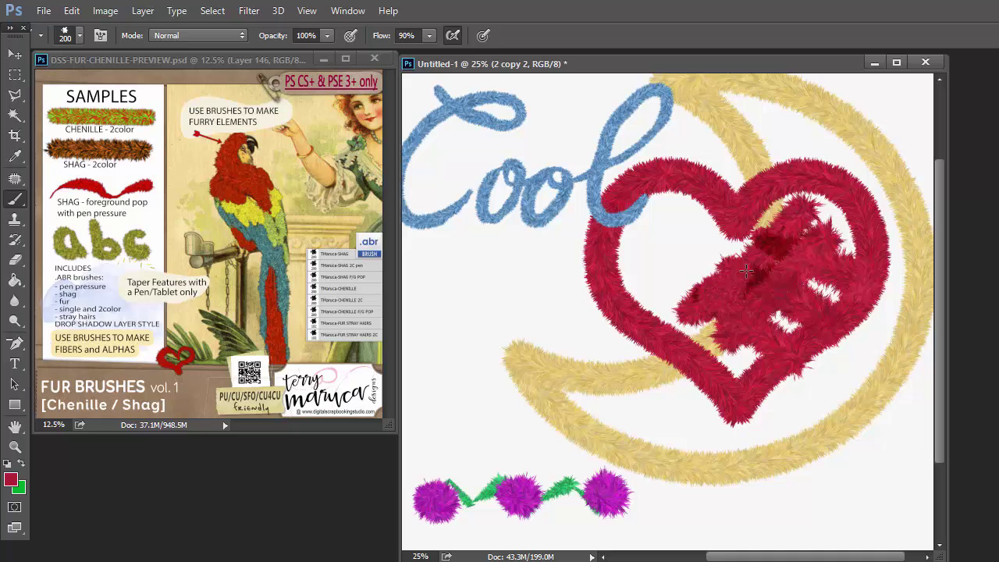
{"action": "mouse_move", "coordinate": [746, 271]}
{"action": "left_mouse_down"}
{"action": "mouse_move", "coordinate": [785, 235]}
{"action": "mouse_move", "coordinate": [695, 295]}
{"action": "mouse_move", "coordinate": [745, 338]}
{"action": "mouse_move", "coordinate": [764, 338]}
{"action": "mouse_move", "coordinate": [804, 310]}
{"action": "mouse_move", "coordinate": [800, 284]}
{"action": "mouse_move", "coordinate": [828, 323]}
{"action": "left_mouse_up"}
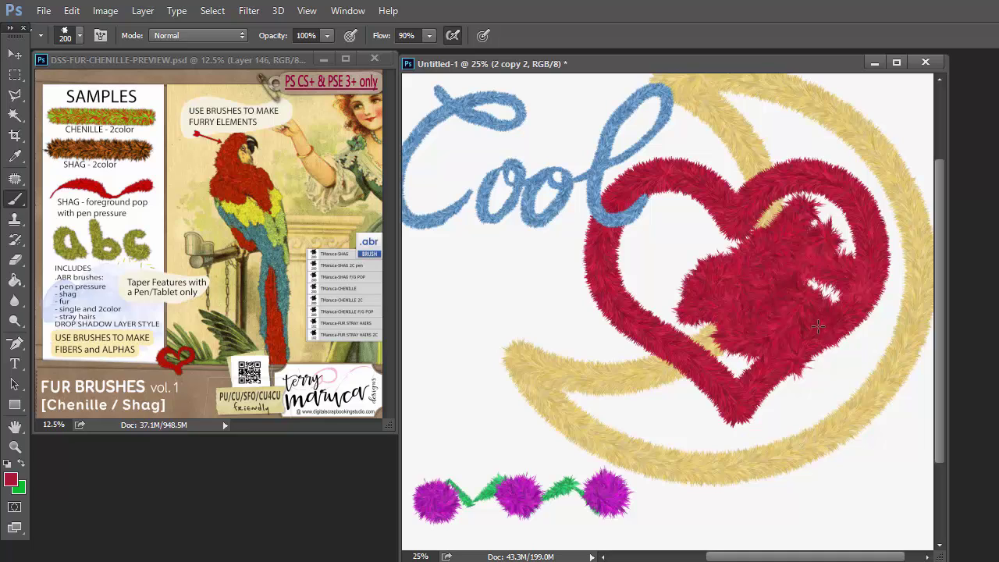
{"action": "mouse_move", "coordinate": [810, 308]}
{"action": "left_mouse_down"}
{"action": "mouse_move", "coordinate": [835, 285]}
{"action": "mouse_move", "coordinate": [819, 264]}
{"action": "mouse_move", "coordinate": [852, 253]}
{"action": "mouse_move", "coordinate": [843, 219]}
{"action": "mouse_move", "coordinate": [780, 212]}
{"action": "mouse_move", "coordinate": [738, 248]}
{"action": "left_mouse_up"}
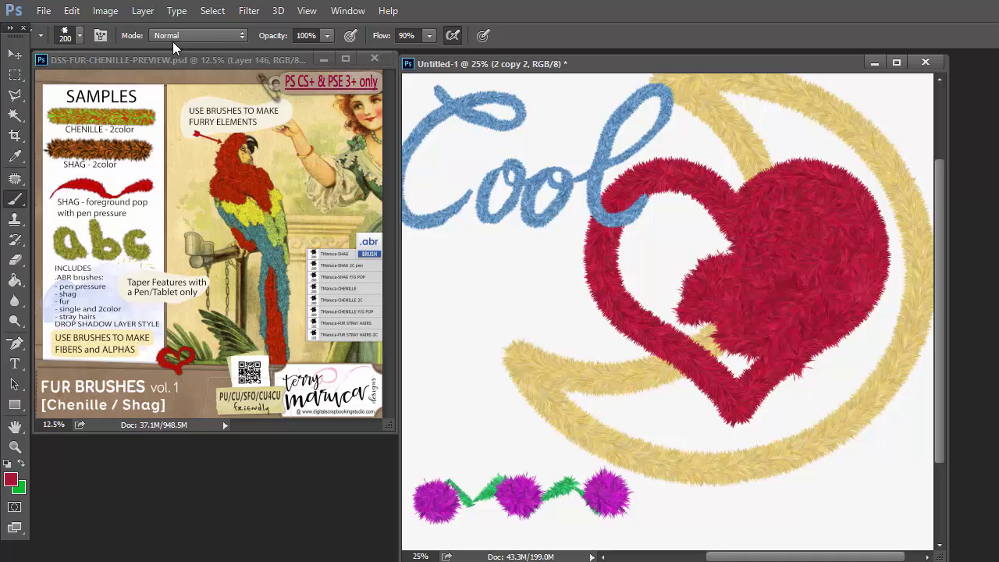
- Set the brush blending mode to Multiply and paint curved red fur along the inner edge of the heart's left half
{"action": "left_click", "coordinate": [243, 36]}
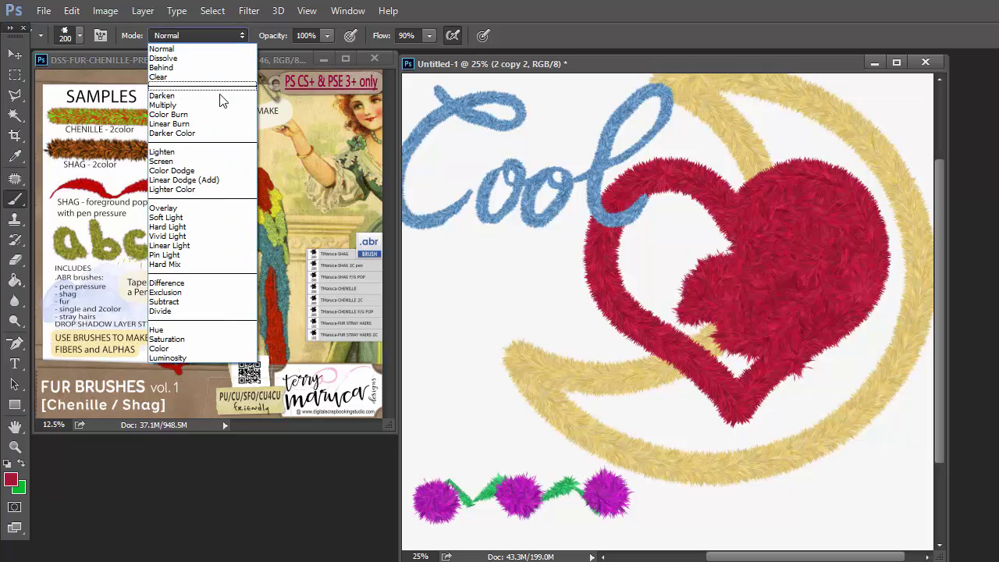
{"action": "left_click", "coordinate": [224, 106]}
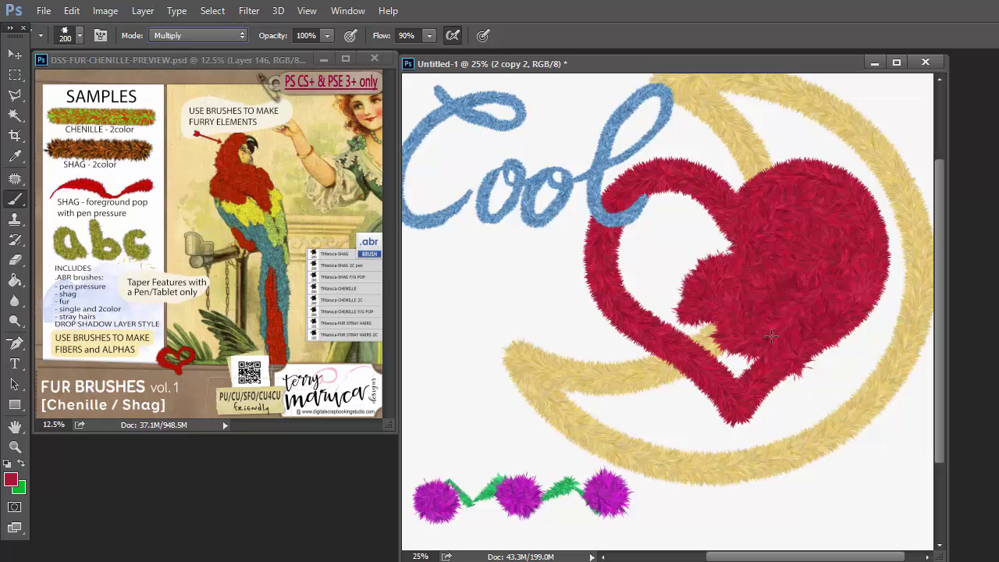
{"action": "mouse_move", "coordinate": [741, 372]}
{"action": "left_mouse_down"}
{"action": "mouse_move", "coordinate": [650, 286]}
{"action": "mouse_move", "coordinate": [653, 234]}
{"action": "mouse_move", "coordinate": [667, 240]}
{"action": "mouse_move", "coordinate": [650, 215]}
{"action": "mouse_move", "coordinate": [661, 197]}
{"action": "mouse_move", "coordinate": [684, 195]}
{"action": "mouse_move", "coordinate": [712, 219]}
{"action": "mouse_move", "coordinate": [691, 262]}
{"action": "left_mouse_up"}
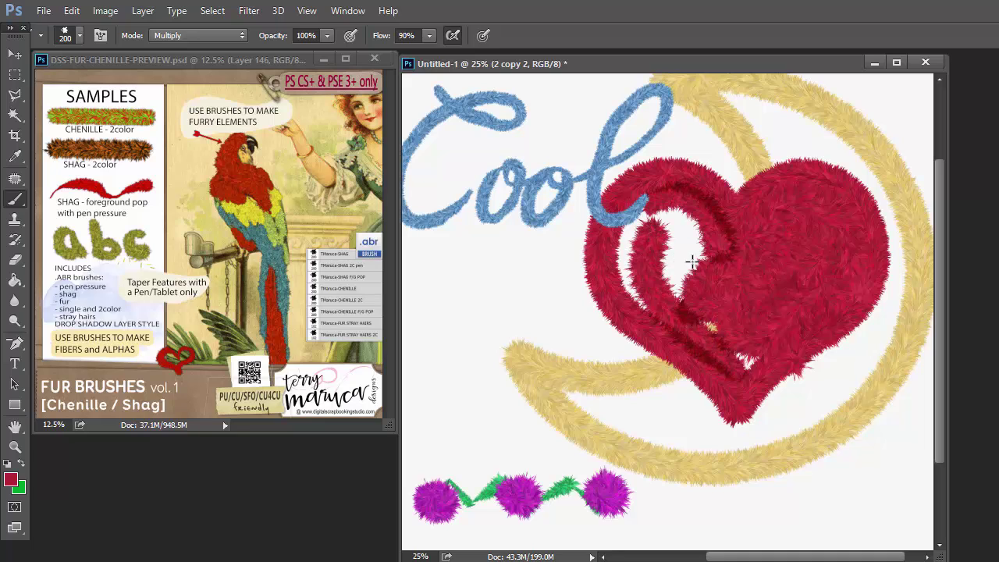
- Return the brush blending mode to Normal and fill most of the heart's open left half with red fur
{"action": "left_click", "coordinate": [241, 35]}
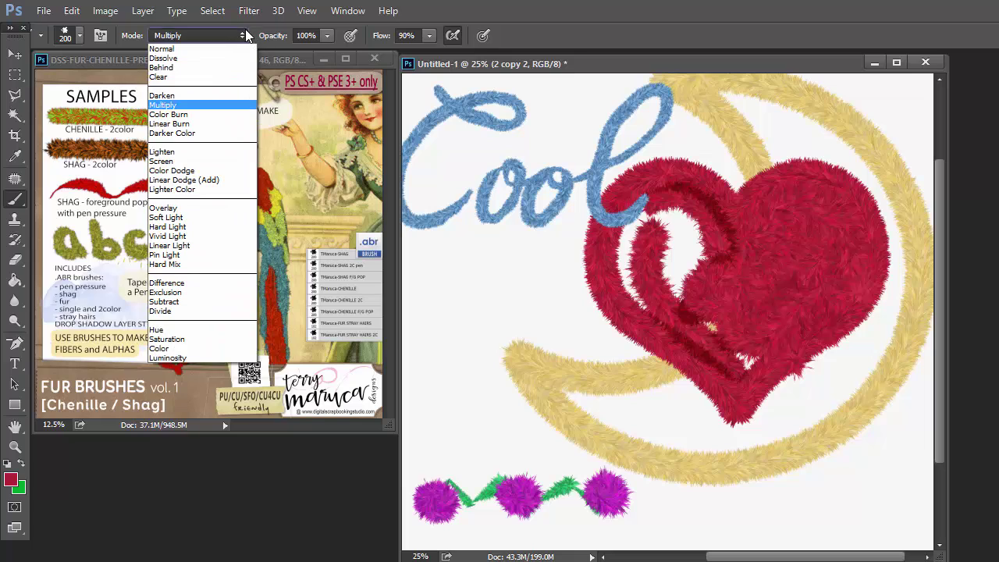
{"action": "left_click", "coordinate": [205, 35]}
{"action": "mouse_move", "coordinate": [730, 264]}
{"action": "left_mouse_down"}
{"action": "mouse_move", "coordinate": [695, 213]}
{"action": "mouse_move", "coordinate": [673, 209]}
{"action": "mouse_move", "coordinate": [689, 206]}
{"action": "mouse_move", "coordinate": [645, 247]}
{"action": "mouse_move", "coordinate": [665, 301]}
{"action": "mouse_move", "coordinate": [645, 287]}
{"action": "mouse_move", "coordinate": [675, 290]}
{"action": "mouse_move", "coordinate": [694, 307]}
{"action": "mouse_move", "coordinate": [716, 338]}
{"action": "mouse_move", "coordinate": [706, 329]}
{"action": "mouse_move", "coordinate": [708, 347]}
{"action": "mouse_move", "coordinate": [726, 362]}
{"action": "mouse_move", "coordinate": [663, 295]}
{"action": "mouse_move", "coordinate": [694, 331]}
{"action": "mouse_move", "coordinate": [683, 259]}
{"action": "mouse_move", "coordinate": [699, 219]}
{"action": "left_mouse_up"}
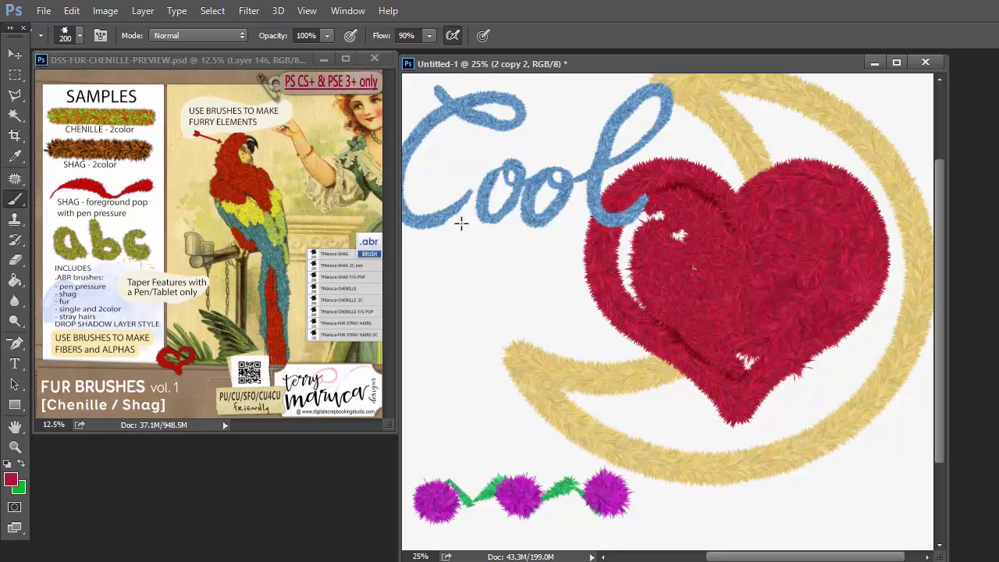
- Set the brush blending mode to Darken and paint over the remaining white gaps in the heart's left half
{"action": "left_click", "coordinate": [241, 33]}
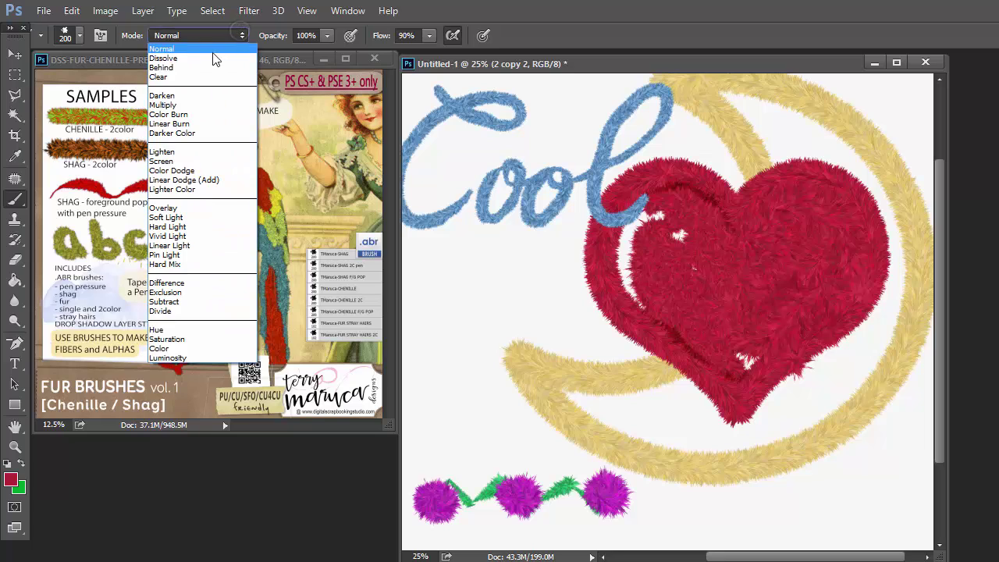
{"action": "left_click", "coordinate": [208, 91]}
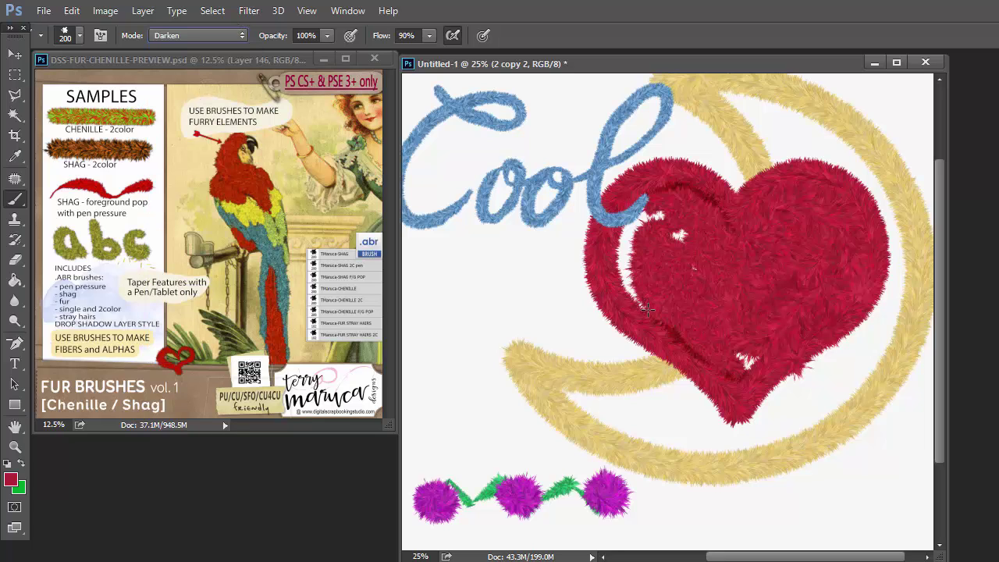
{"action": "mouse_move", "coordinate": [648, 310]}
{"action": "left_mouse_down"}
{"action": "mouse_move", "coordinate": [624, 239]}
{"action": "mouse_move", "coordinate": [631, 222]}
{"action": "mouse_move", "coordinate": [662, 211]}
{"action": "mouse_move", "coordinate": [632, 232]}
{"action": "mouse_move", "coordinate": [683, 237]}
{"action": "mouse_move", "coordinate": [674, 249]}
{"action": "mouse_move", "coordinate": [625, 236]}
{"action": "mouse_move", "coordinate": [625, 267]}
{"action": "mouse_move", "coordinate": [641, 279]}
{"action": "mouse_move", "coordinate": [726, 279]}
{"action": "mouse_move", "coordinate": [681, 271]}
{"action": "mouse_move", "coordinate": [698, 270]}
{"action": "mouse_move", "coordinate": [748, 370]}
{"action": "mouse_move", "coordinate": [754, 339]}
{"action": "mouse_move", "coordinate": [787, 309]}
{"action": "mouse_move", "coordinate": [712, 331]}
{"action": "mouse_move", "coordinate": [683, 286]}
{"action": "mouse_move", "coordinate": [672, 307]}
{"action": "mouse_move", "coordinate": [688, 320]}
{"action": "mouse_move", "coordinate": [714, 313]}
{"action": "mouse_move", "coordinate": [624, 264]}
{"action": "mouse_move", "coordinate": [709, 363]}
{"action": "mouse_move", "coordinate": [701, 359]}
{"action": "mouse_move", "coordinate": [695, 346]}
{"action": "mouse_move", "coordinate": [737, 377]}
{"action": "mouse_move", "coordinate": [752, 265]}
{"action": "left_mouse_up"}
- Brush over the dark lines in the heart's left half in Lighten mode and return the blending mode to Normal
{"action": "left_click", "coordinate": [243, 36]}
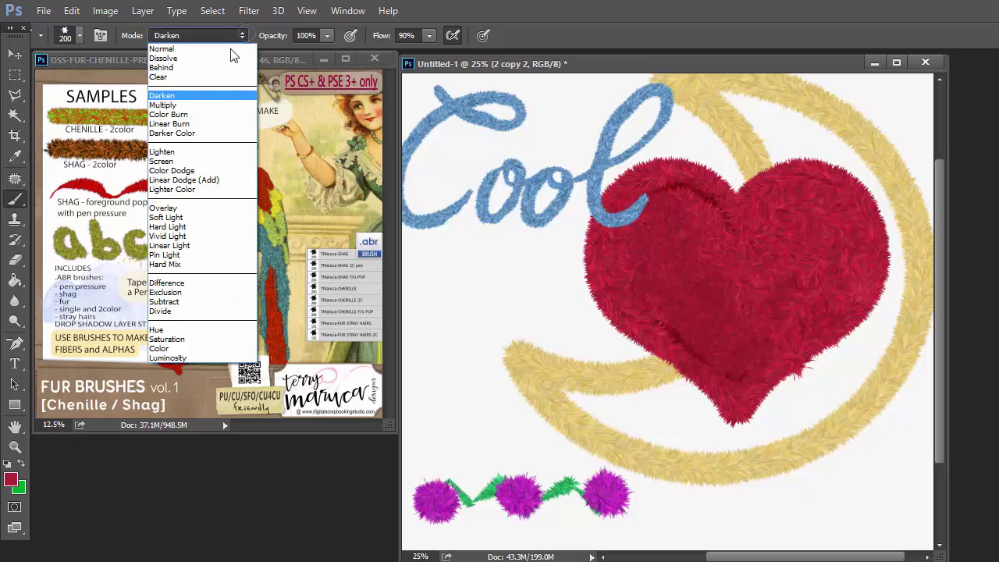
{"action": "left_click", "coordinate": [209, 153]}
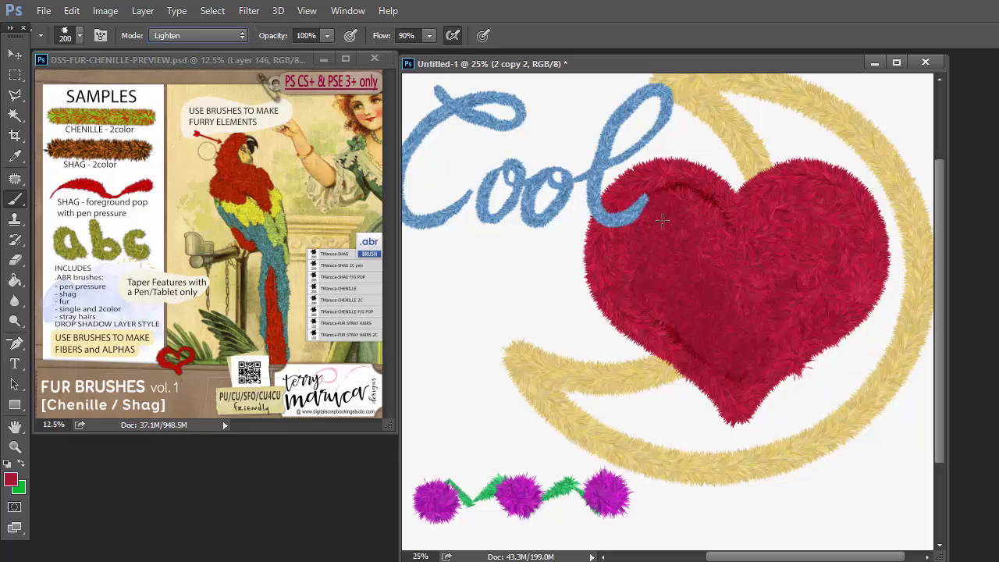
{"action": "mouse_move", "coordinate": [738, 325]}
{"action": "left_mouse_down"}
{"action": "mouse_move", "coordinate": [715, 309]}
{"action": "mouse_move", "coordinate": [722, 306]}
{"action": "mouse_move", "coordinate": [693, 265]}
{"action": "mouse_move", "coordinate": [691, 316]}
{"action": "mouse_move", "coordinate": [737, 342]}
{"action": "mouse_move", "coordinate": [717, 358]}
{"action": "mouse_move", "coordinate": [665, 306]}
{"action": "left_mouse_up"}
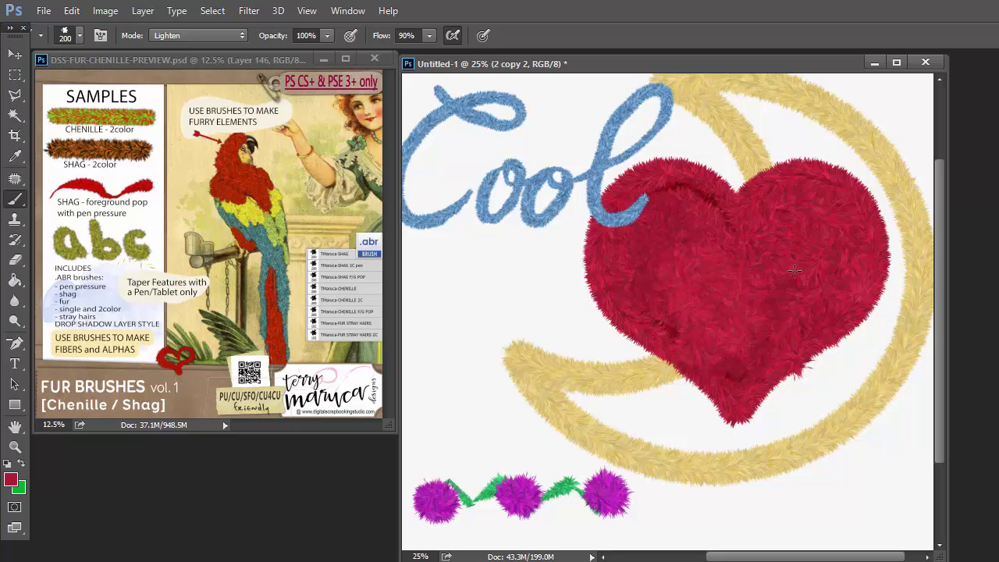
{"action": "left_click_drag", "start_coordinate": [709, 206], "coordinate": [664, 187]}
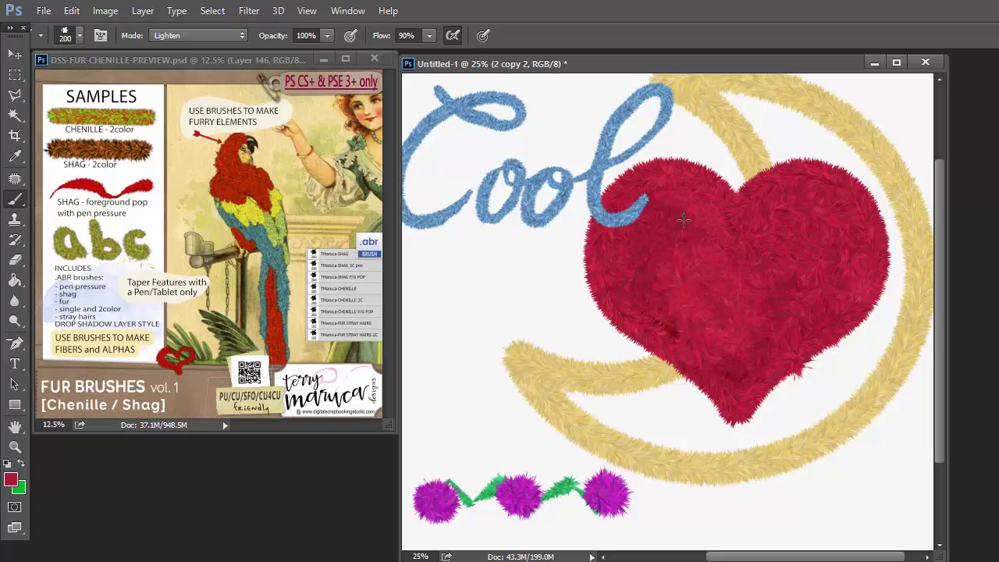
{"action": "left_click", "coordinate": [241, 36]}
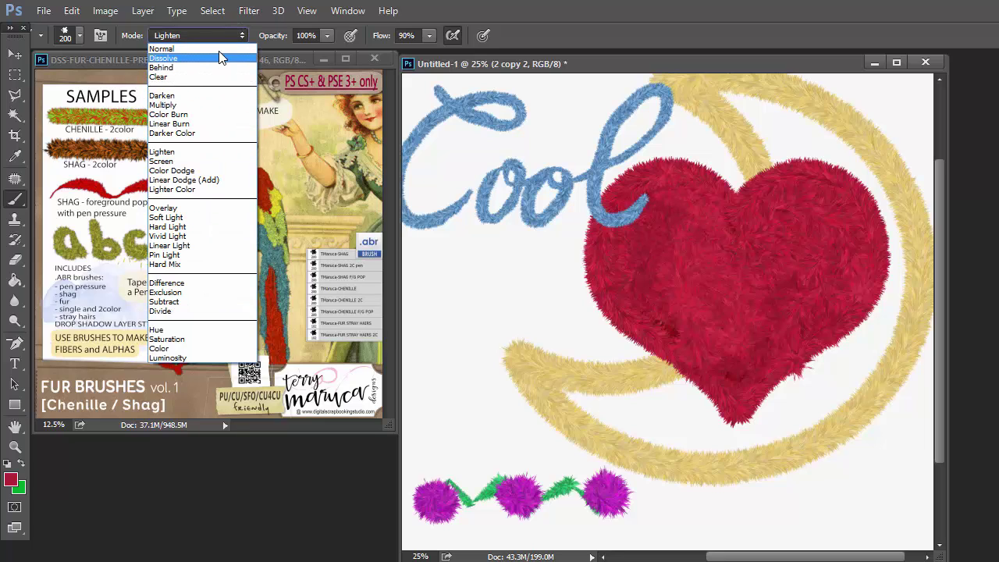
{"action": "left_click", "coordinate": [219, 48]}
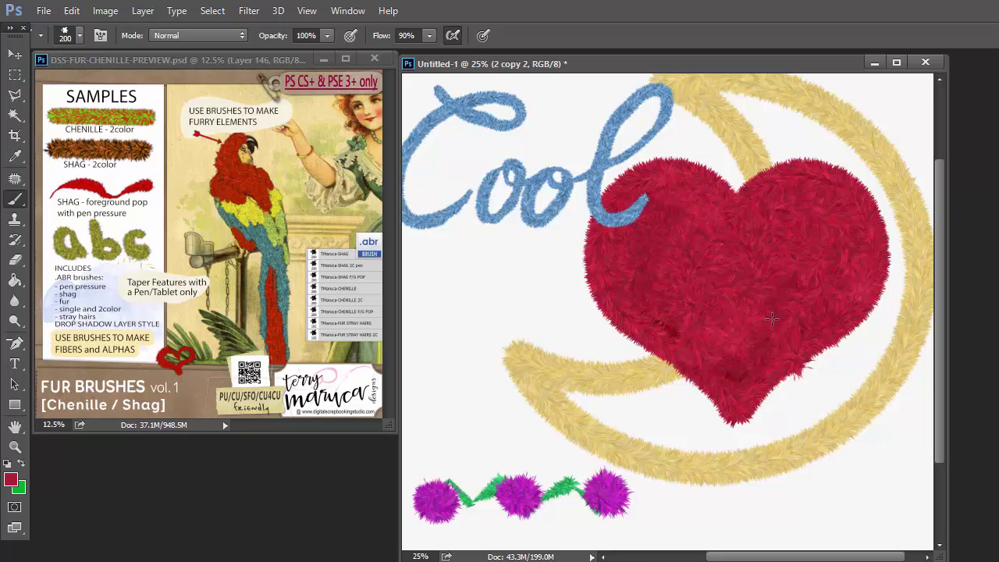
- Sample the red of the parrot's breast as the foreground colour and add a new layer for painting with the Brush tool
{"action": "key", "text": "ctrl+plus"}
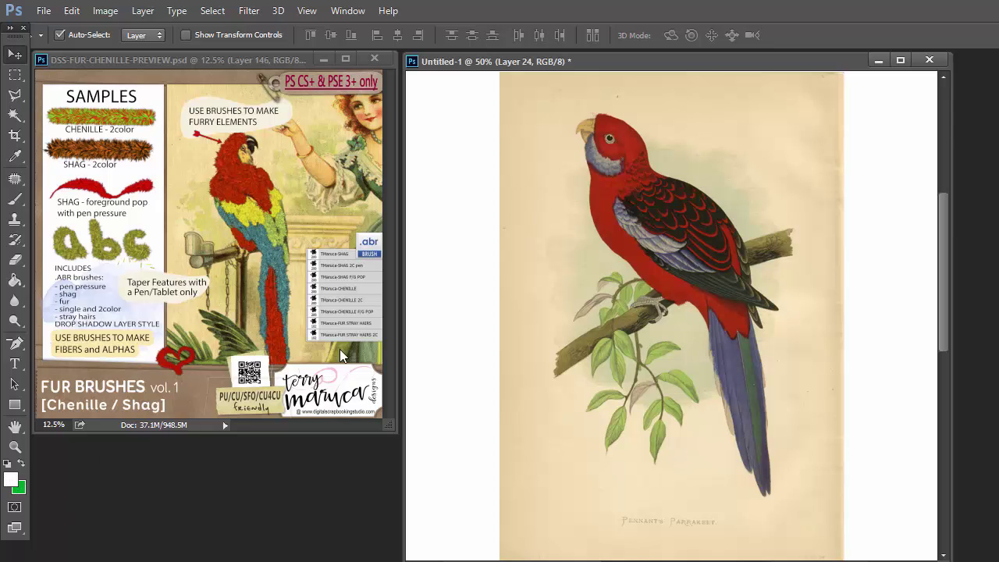
{"action": "left_click", "coordinate": [13, 481]}
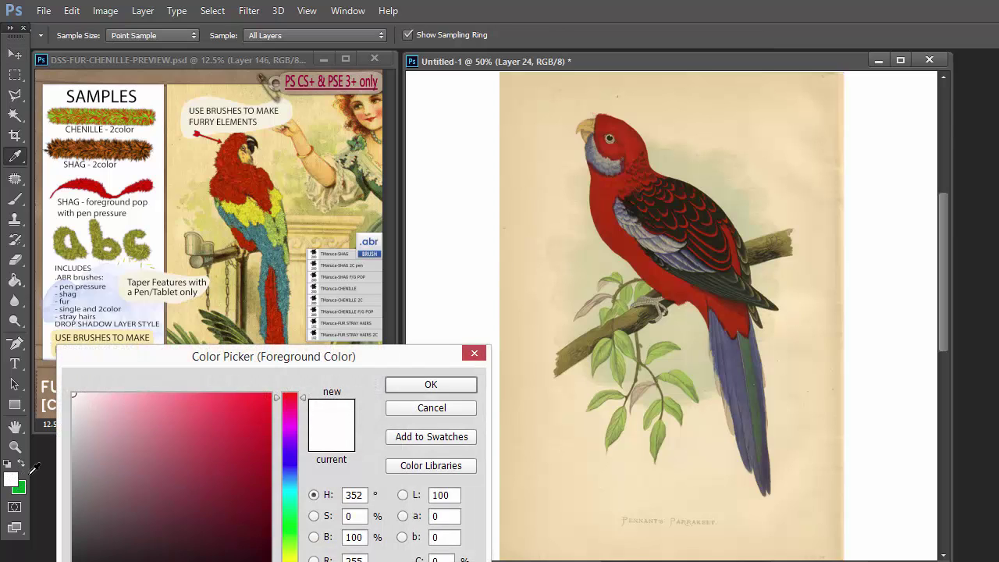
{"action": "left_click", "coordinate": [608, 218]}
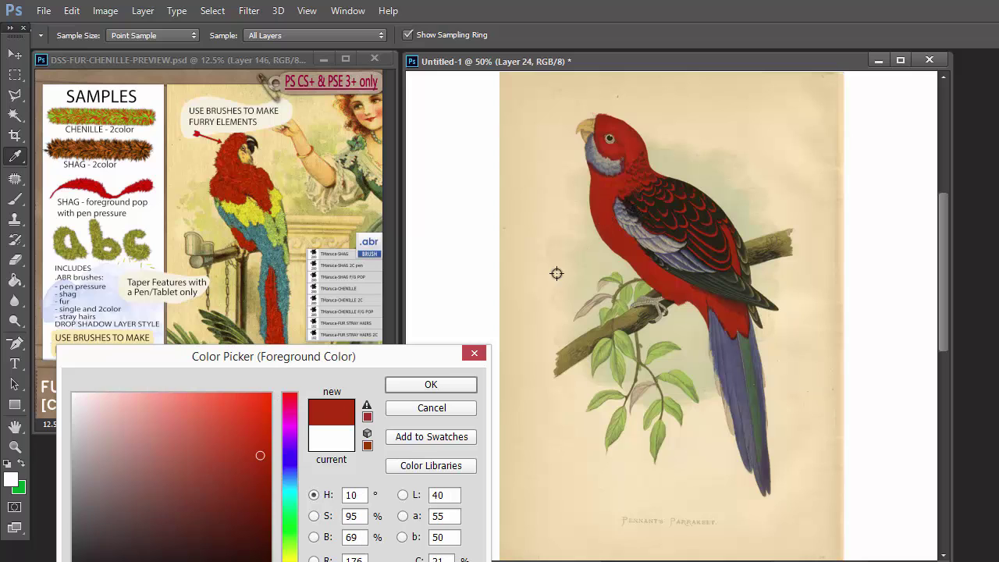
{"action": "left_click", "coordinate": [444, 385]}
{"action": "key", "text": "v"}
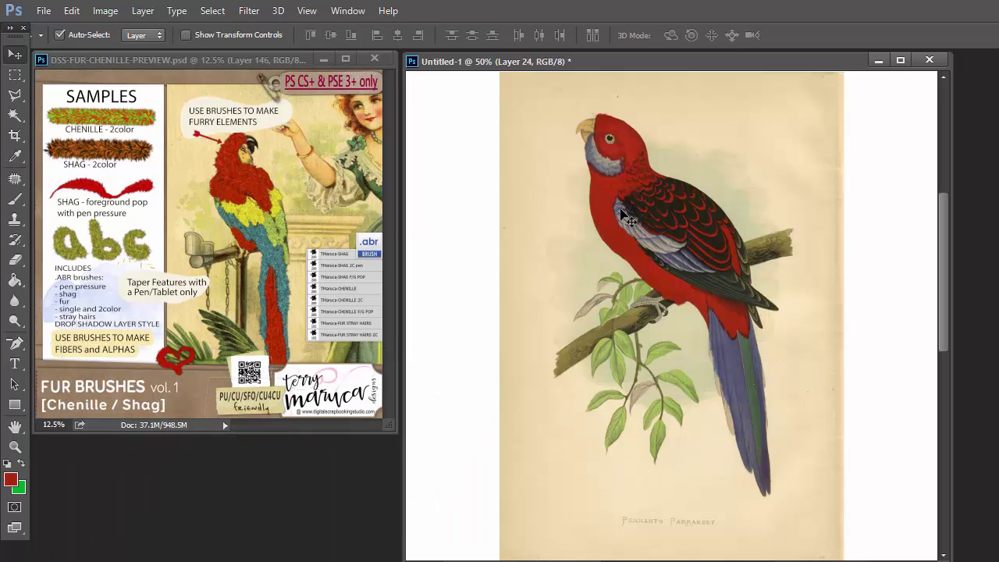
{"action": "key", "text": "ctrl+shift+alt+n"}
{"action": "left_click", "coordinate": [15, 199]}
{"action": "mouse_move", "coordinate": [598, 193]}
{"action": "left_mouse_down"}
{"action": "mouse_move", "coordinate": [630, 260]}
{"action": "mouse_move", "coordinate": [611, 238]}
{"action": "mouse_move", "coordinate": [709, 310]}
{"action": "left_mouse_up"}
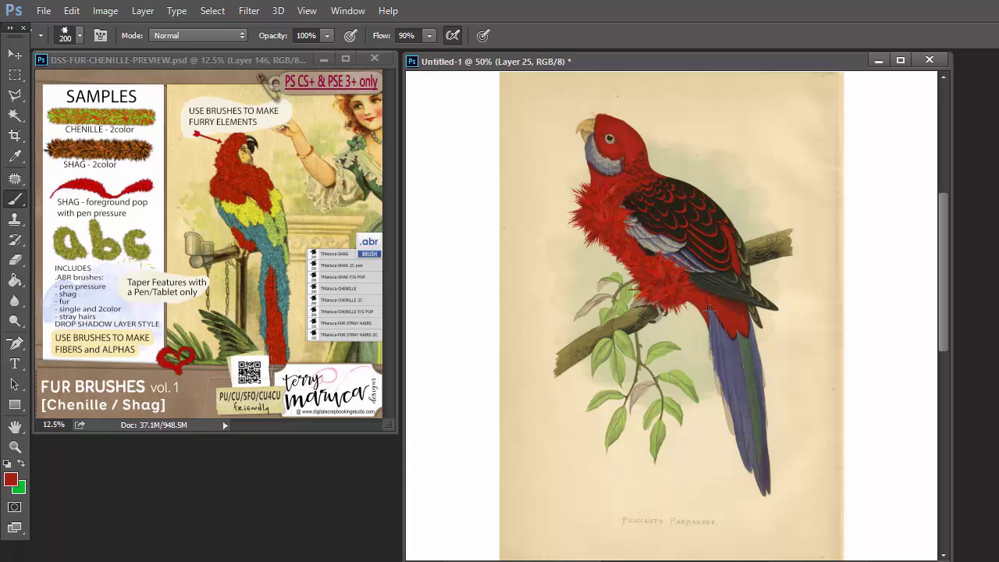
{"action": "key", "text": "ctrl+alt+z"}
{"action": "key", "text": "ctrl+alt+z"}
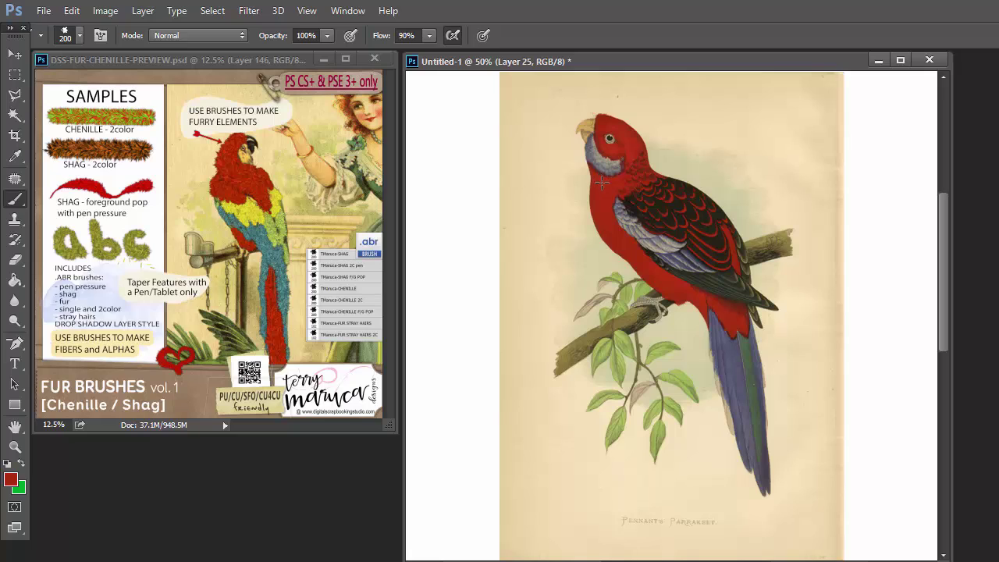
- Paint short red fur over the parrot's breast, belly, the base of its tail and its head
{"action": "mouse_move", "coordinate": [610, 229]}
{"action": "left_mouse_down"}
{"action": "mouse_move", "coordinate": [674, 292]}
{"action": "mouse_move", "coordinate": [731, 320]}
{"action": "left_mouse_up"}
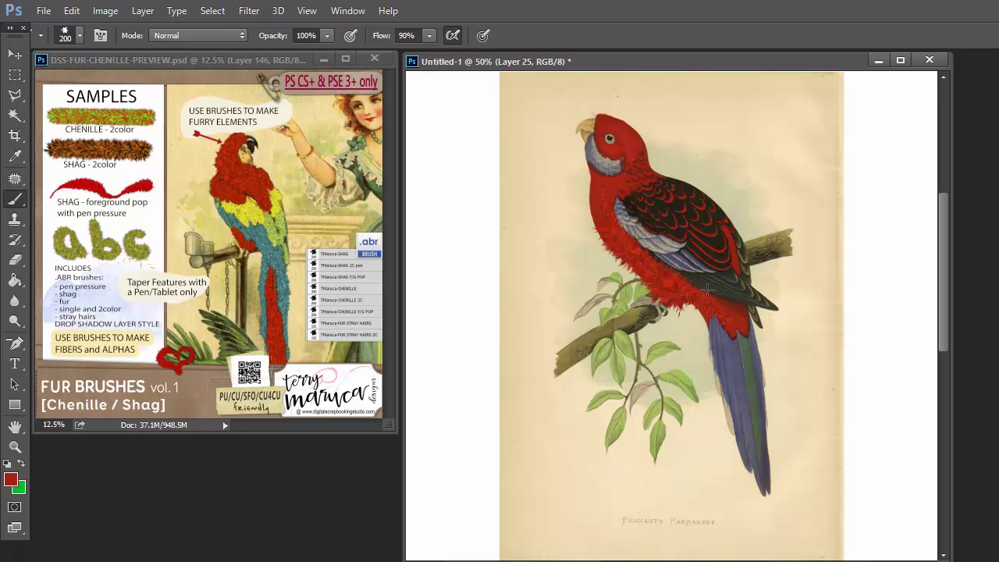
{"action": "left_click_drag", "start_coordinate": [745, 330], "coordinate": [739, 294]}
{"action": "mouse_move", "coordinate": [644, 156]}
{"action": "left_mouse_down"}
{"action": "mouse_move", "coordinate": [621, 122]}
{"action": "mouse_move", "coordinate": [602, 118]}
{"action": "left_mouse_up"}
{"action": "mouse_move", "coordinate": [597, 219]}
{"action": "left_mouse_down"}
{"action": "mouse_move", "coordinate": [590, 166]}
{"action": "mouse_move", "coordinate": [614, 197]}
{"action": "mouse_move", "coordinate": [608, 181]}
{"action": "mouse_move", "coordinate": [619, 192]}
{"action": "mouse_move", "coordinate": [641, 159]}
{"action": "left_mouse_up"}
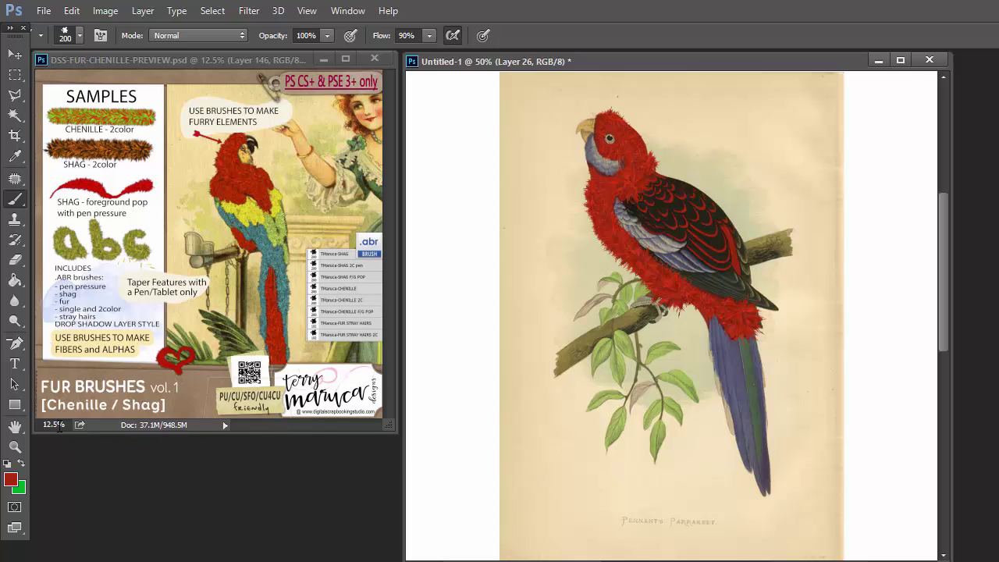
- Set the foreground to a blue of H 228, S 60, B 67 based on the tail and paint fur along the tail's left feathers
{"action": "left_click", "coordinate": [10, 485]}
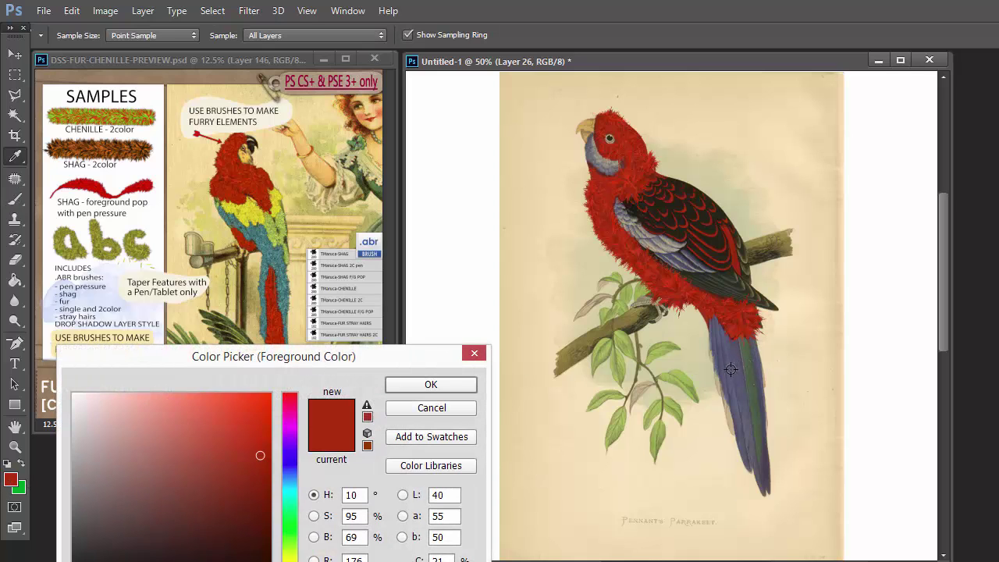
{"action": "left_click", "coordinate": [734, 368]}
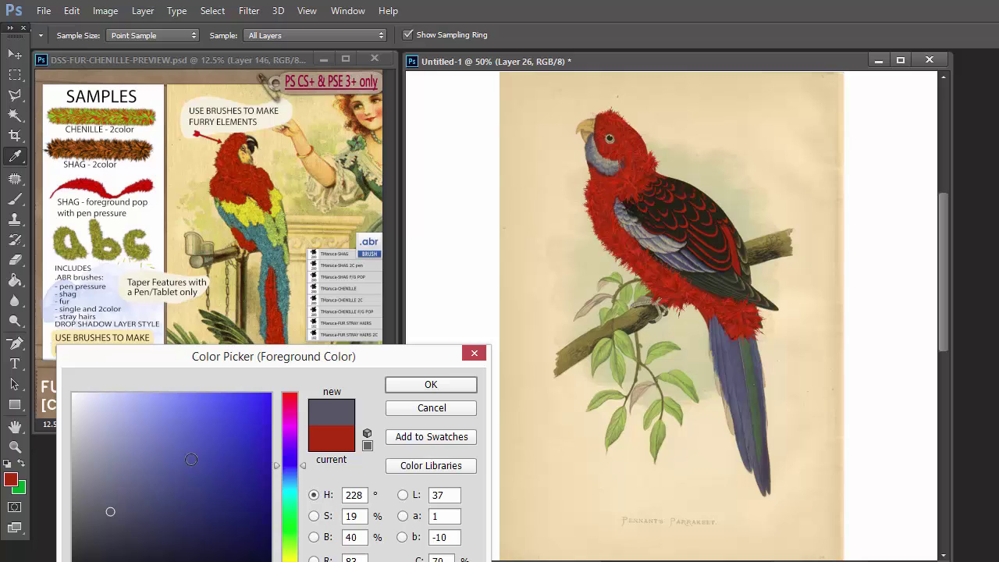
{"action": "left_click", "coordinate": [190, 459]}
{"action": "left_click", "coordinate": [431, 384]}
{"action": "key", "text": "b"}
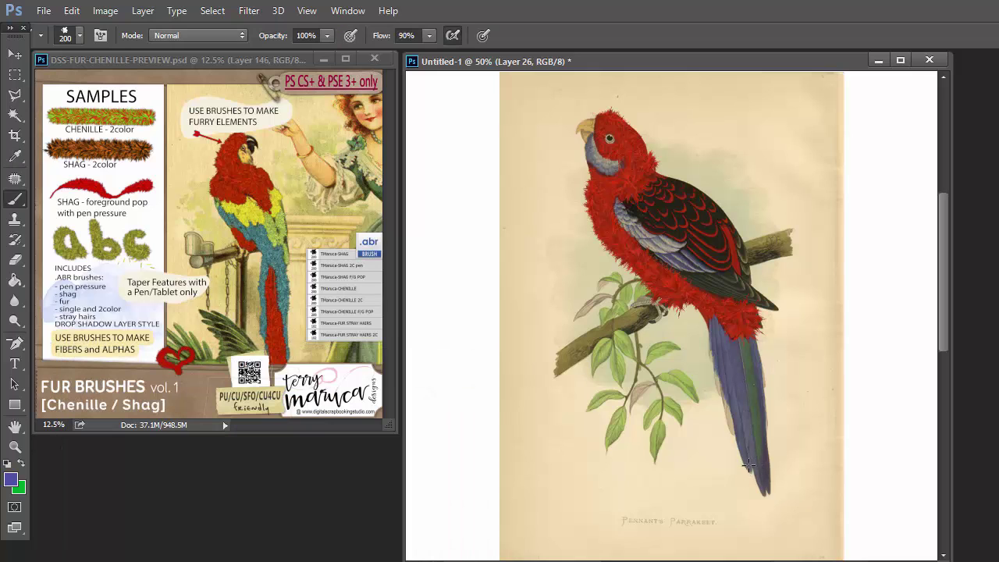
{"action": "left_click_drag", "start_coordinate": [748, 465], "coordinate": [723, 305]}
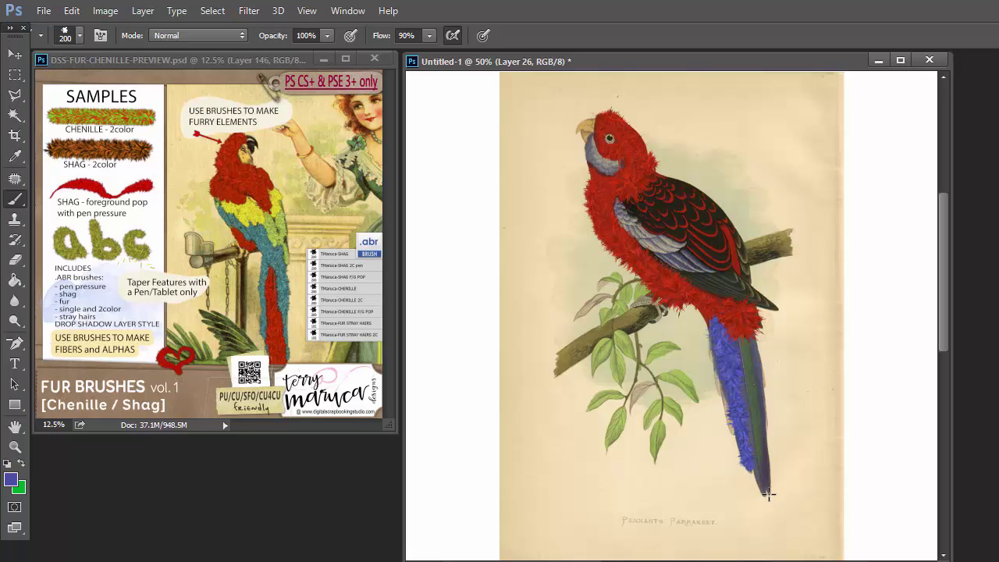
{"action": "left_click_drag", "start_coordinate": [765, 494], "coordinate": [751, 332]}
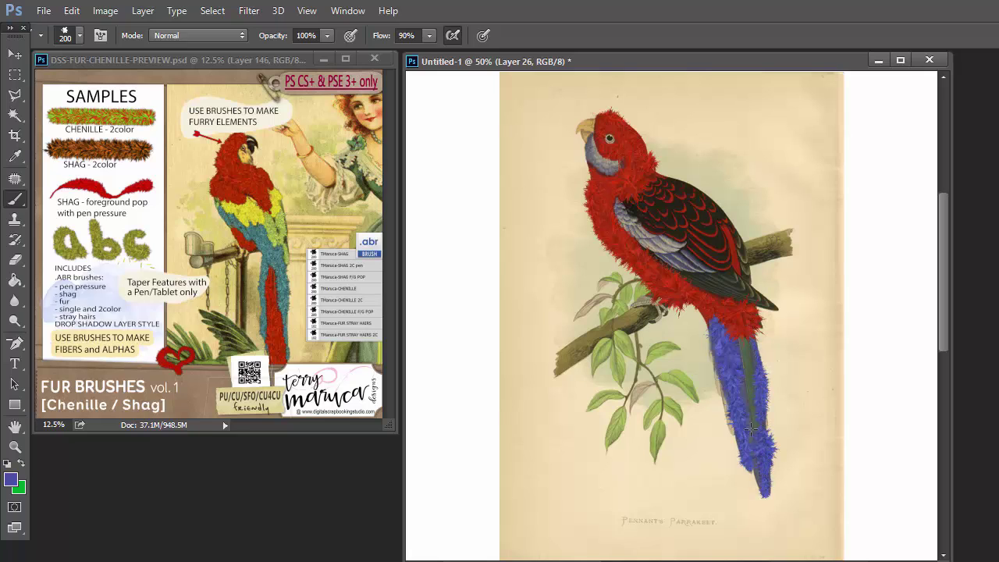
{"action": "left_click_drag", "start_coordinate": [766, 403], "coordinate": [746, 312]}
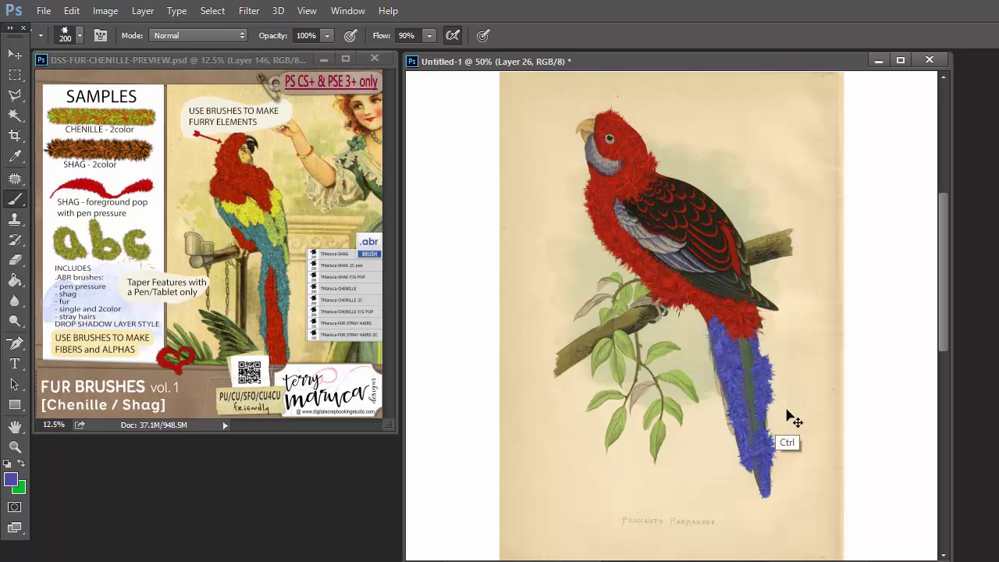
{"action": "key", "text": "ctrl+alt+z"}
{"action": "key", "text": "ctrl+alt+z"}
{"action": "key", "text": "ctrl+alt+z"}
{"action": "key", "text": "ctrl+alt+z"}
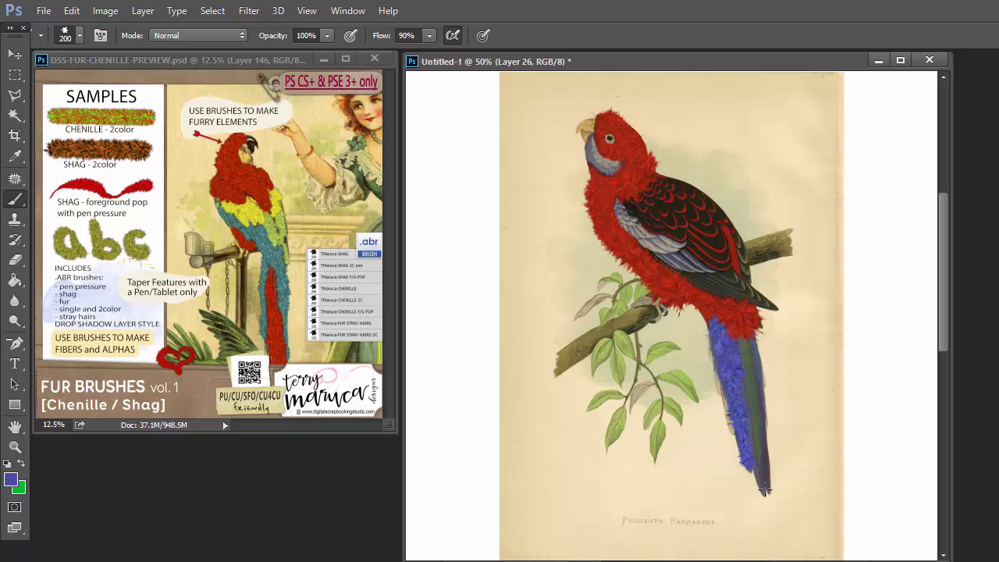
- Paint blue fur along the tail's right edge on a new layer and dark grey-green fur (H 103, S 22, B 37) along its middle stripe
{"action": "mouse_move", "coordinate": [768, 498]}
{"action": "left_mouse_down"}
{"action": "mouse_move", "coordinate": [763, 374]}
{"action": "mouse_move", "coordinate": [750, 326]}
{"action": "left_mouse_up"}
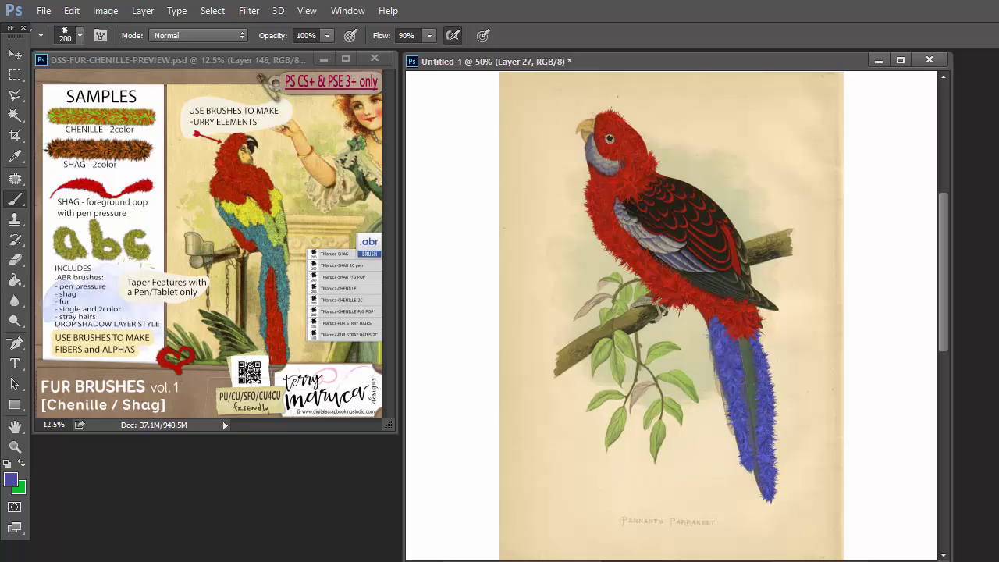
{"action": "left_click", "coordinate": [11, 478]}
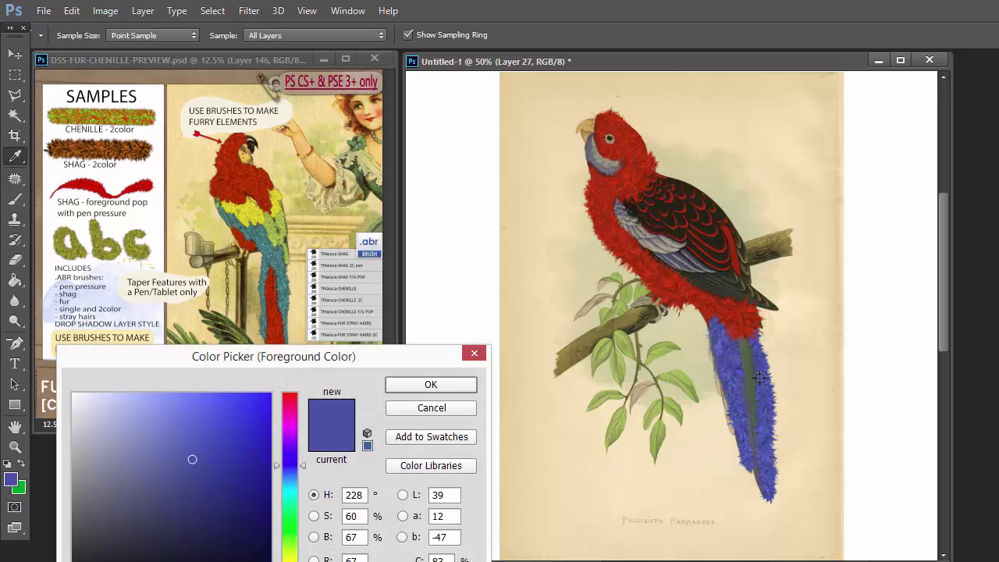
{"action": "left_click", "coordinate": [657, 399]}
{"action": "left_click", "coordinate": [431, 385]}
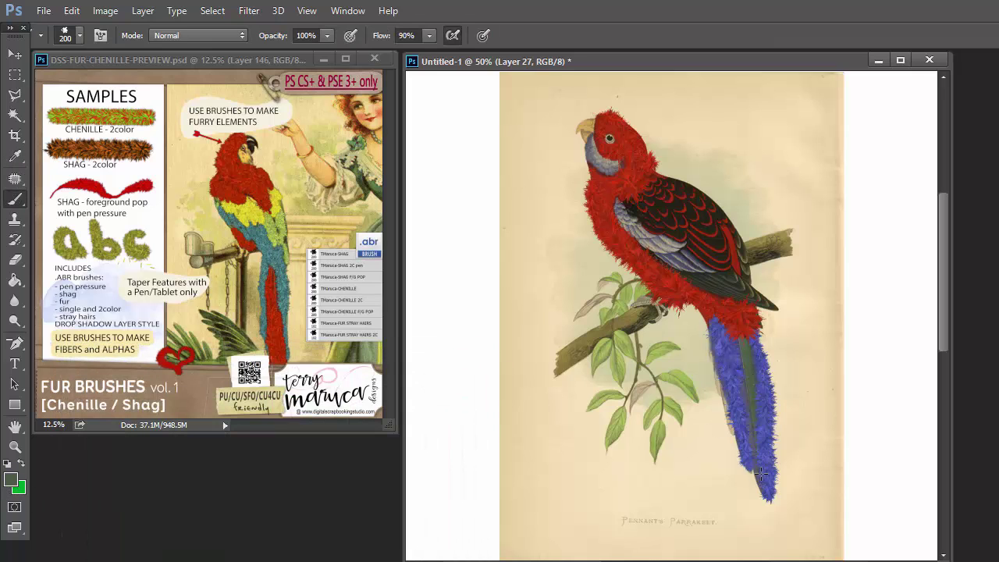
{"action": "left_click_drag", "start_coordinate": [755, 469], "coordinate": [744, 344]}
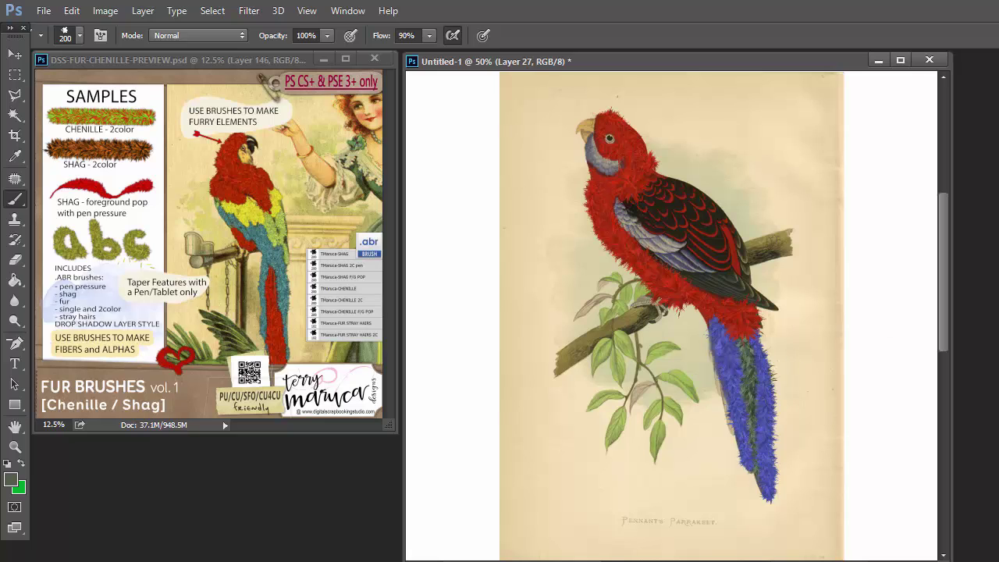
- Sample the red of the parrot's head as the foreground colour and paint more fur around the crown and back of the head
{"action": "left_click", "coordinate": [11, 480]}
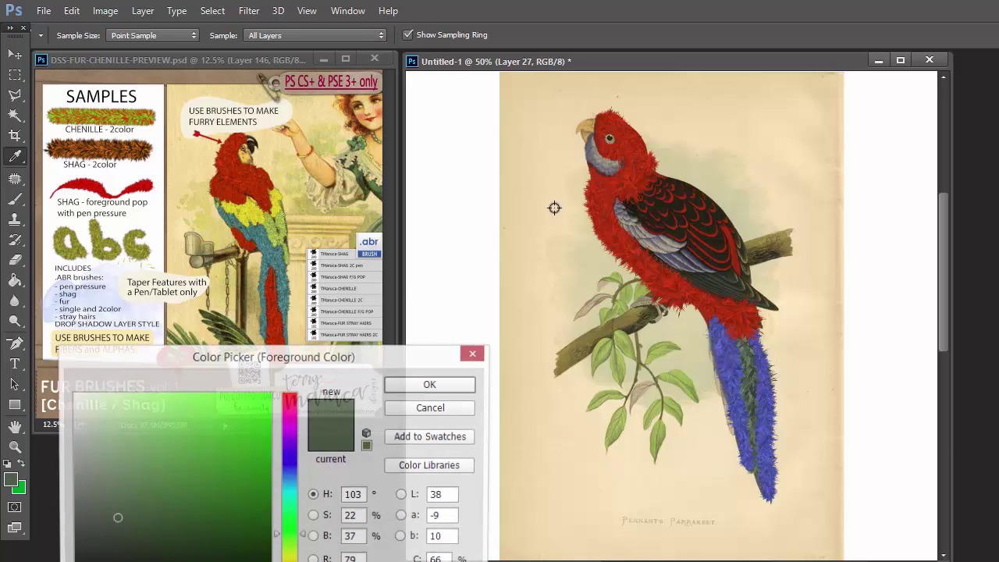
{"action": "left_click", "coordinate": [621, 148]}
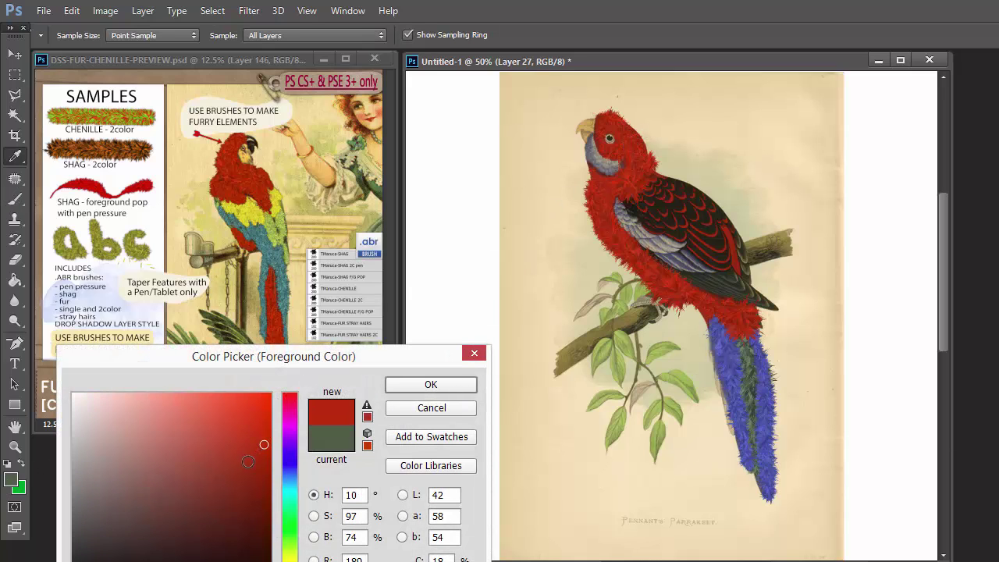
{"action": "left_click", "coordinate": [434, 384]}
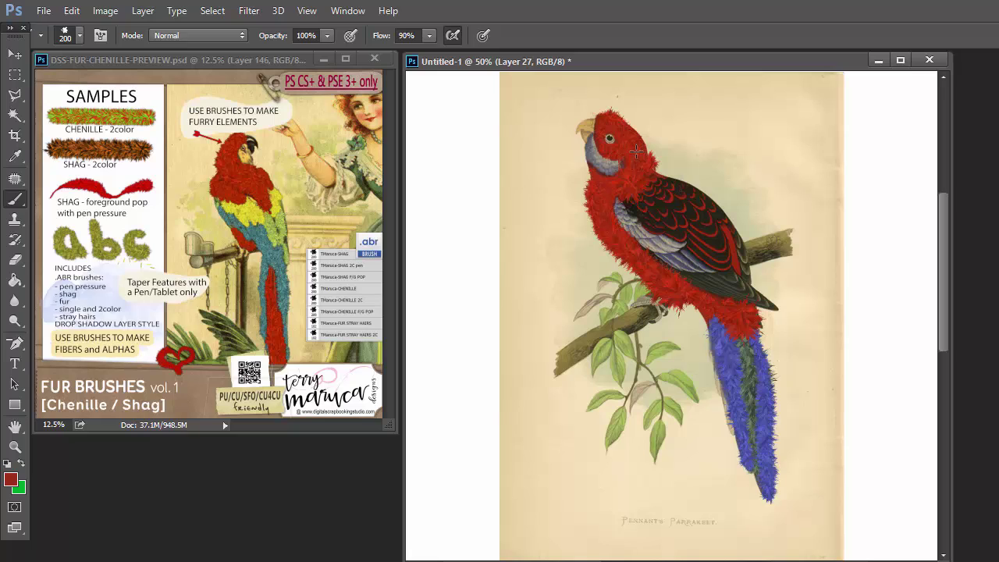
{"action": "mouse_move", "coordinate": [640, 158]}
{"action": "left_mouse_down"}
{"action": "mouse_move", "coordinate": [613, 116]}
{"action": "mouse_move", "coordinate": [630, 145]}
{"action": "mouse_move", "coordinate": [633, 136]}
{"action": "mouse_move", "coordinate": [645, 159]}
{"action": "left_mouse_up"}
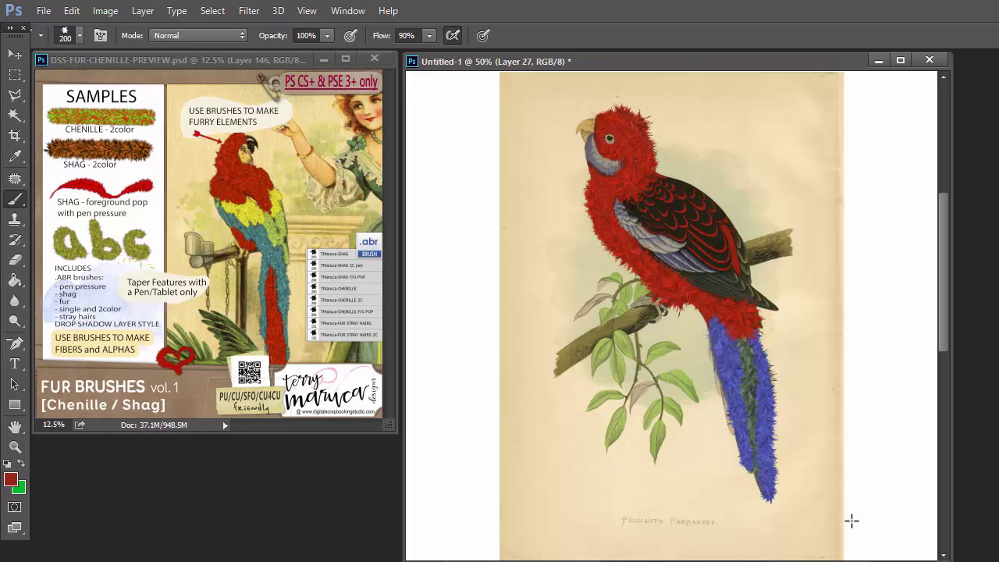
- Set the foreground to a pale blue-grey of H 235, S 9, B 76 and paint fur over the parrot's cheek and the wing's blue-grey band
{"action": "left_click", "coordinate": [13, 480]}
{"action": "left_click", "coordinate": [625, 216]}
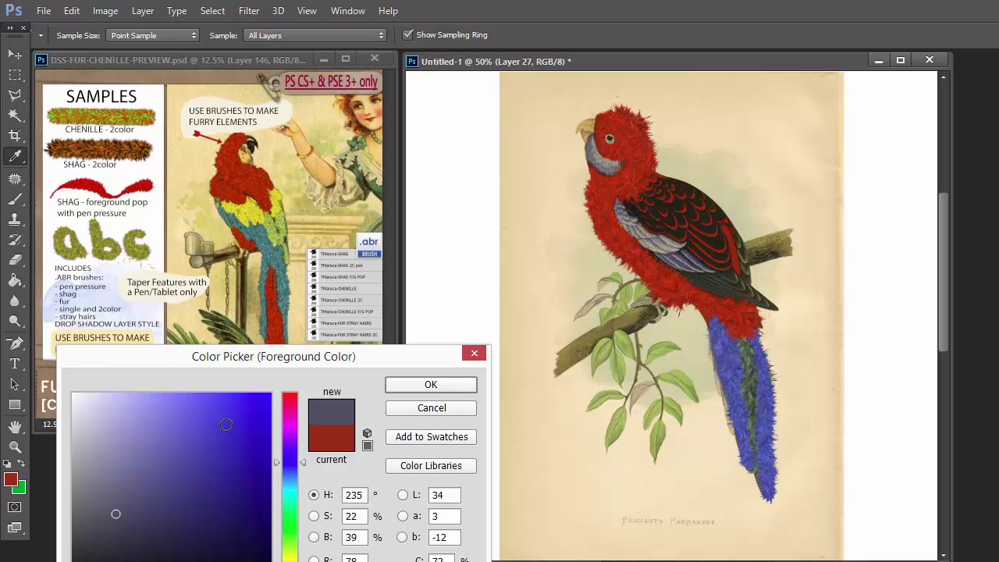
{"action": "left_click", "coordinate": [90, 440]}
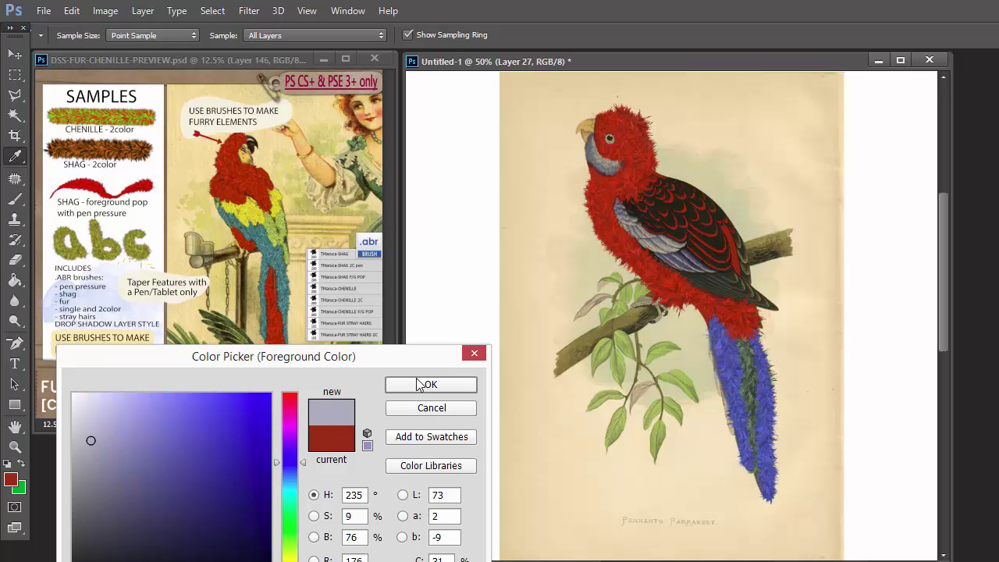
{"action": "left_click", "coordinate": [432, 384]}
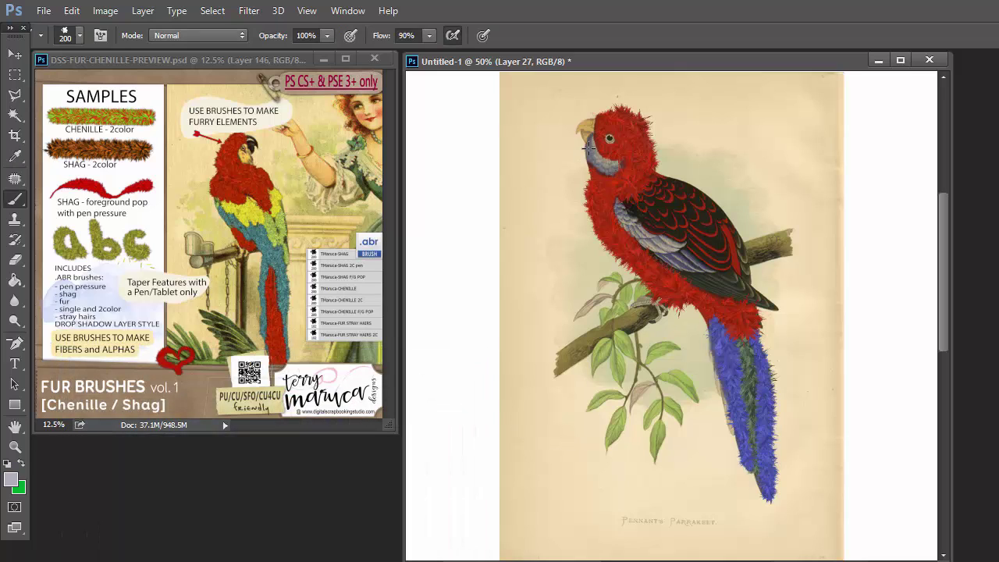
{"action": "mouse_move", "coordinate": [586, 147]}
{"action": "left_mouse_down"}
{"action": "mouse_move", "coordinate": [600, 166]}
{"action": "mouse_move", "coordinate": [616, 166]}
{"action": "left_mouse_up"}
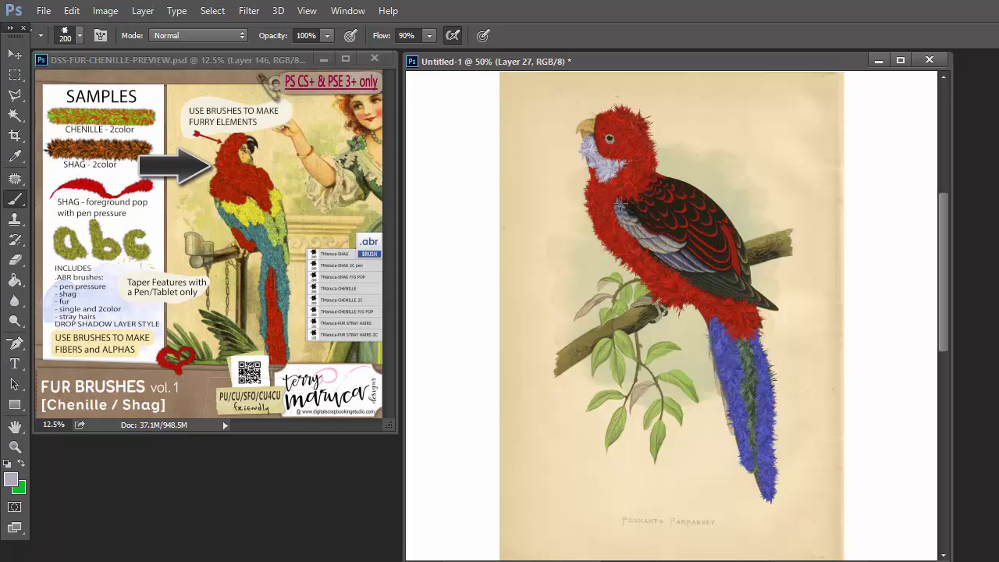
{"action": "left_click_drag", "start_coordinate": [623, 215], "coordinate": [706, 274]}
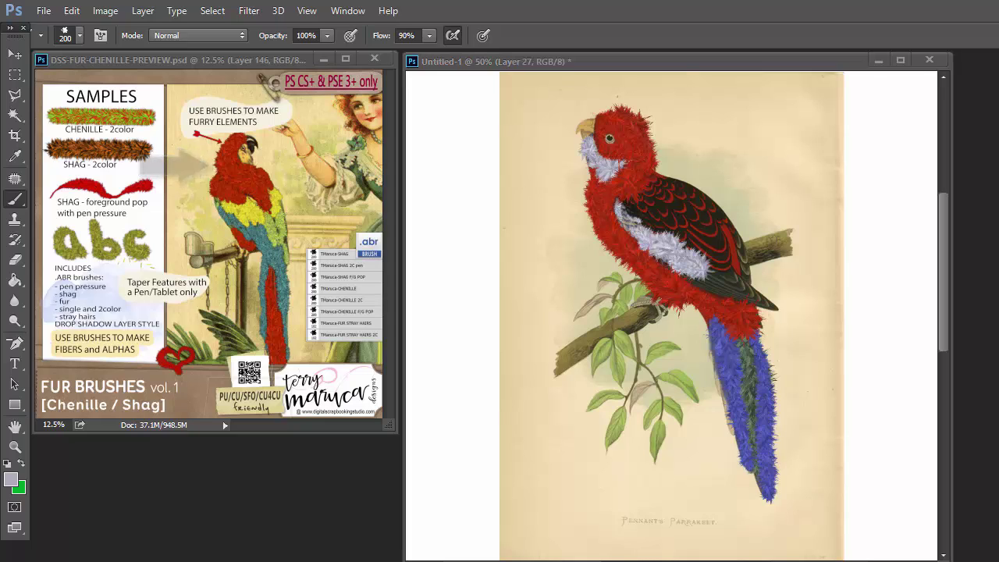